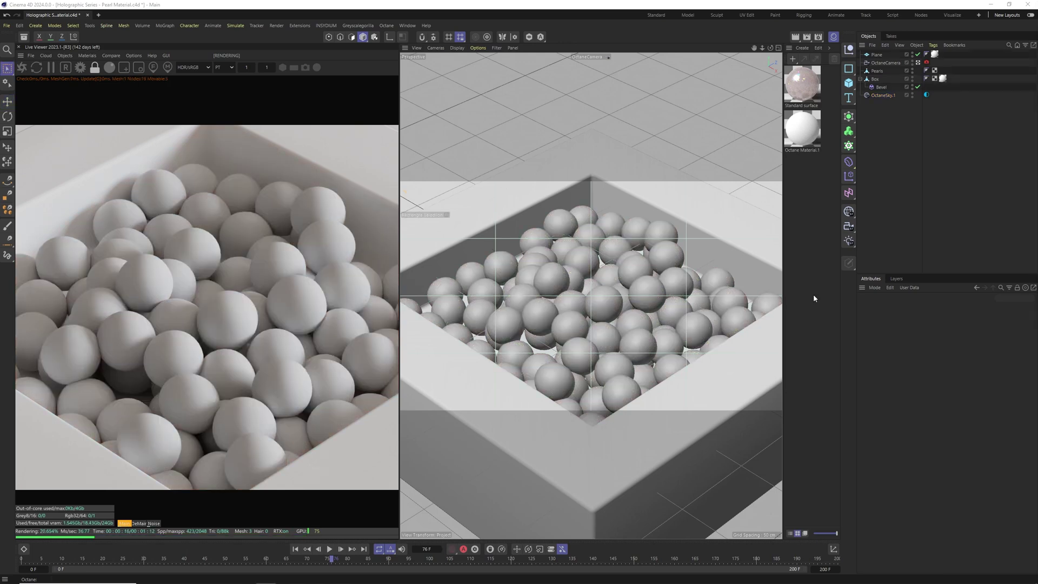
# Step: Create an Octane Standard surface material from c4doctane and apply it to the Pearls object
pyautogui.click(803, 49)
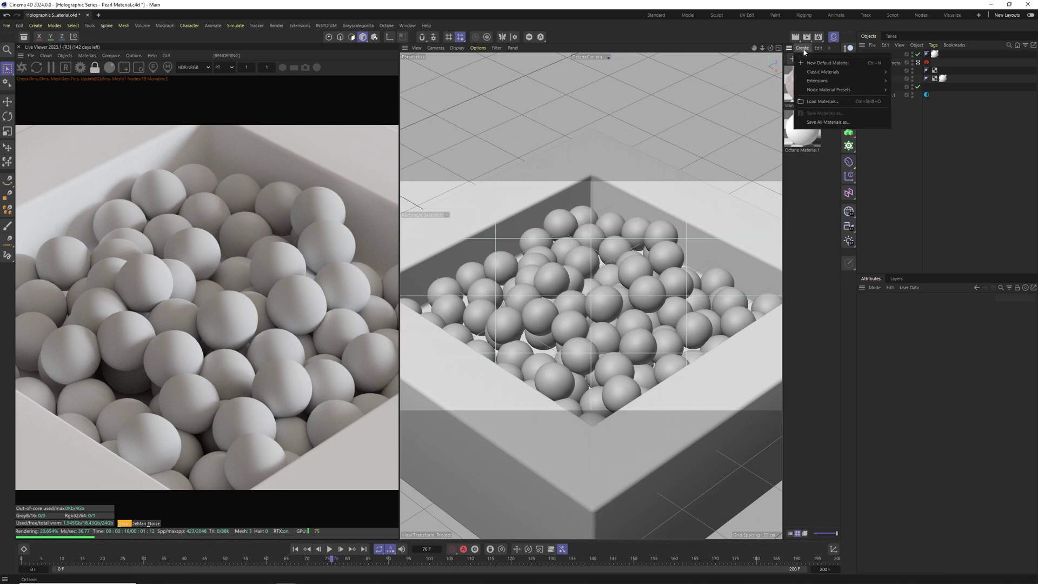
pyautogui.moveTo(831, 81)
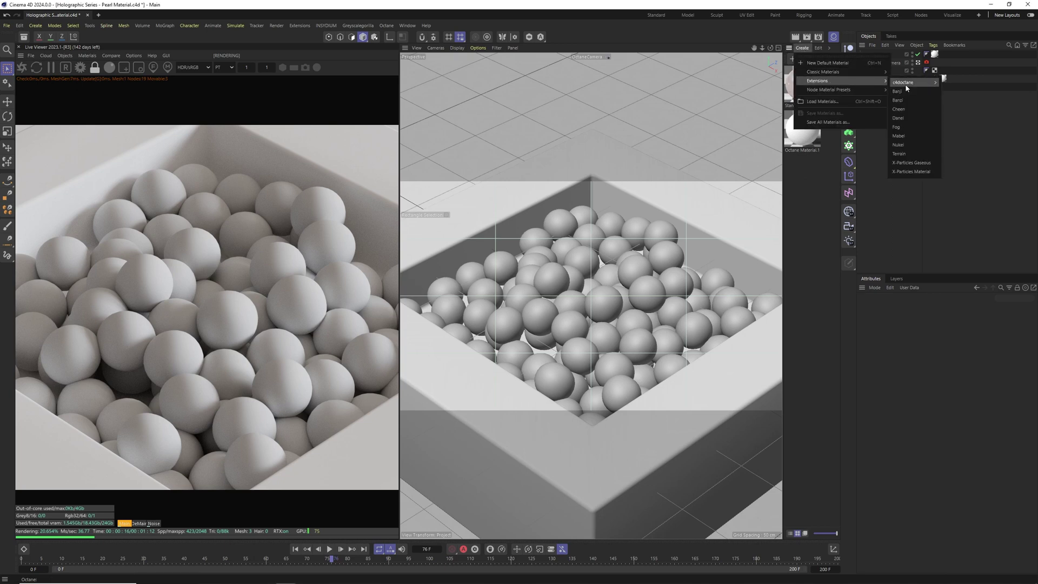
pyautogui.moveTo(907, 86)
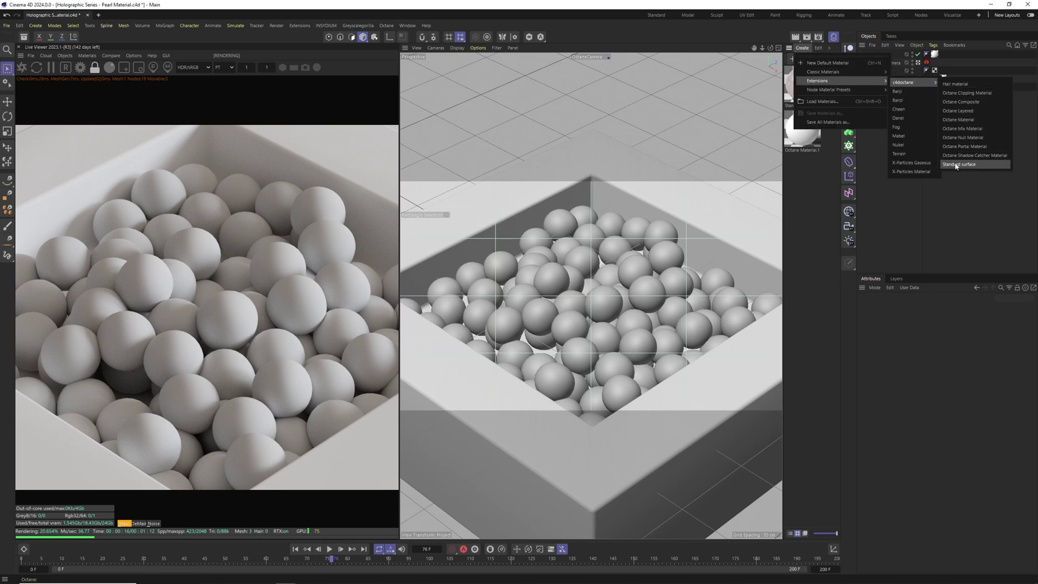
pyautogui.click(974, 164)
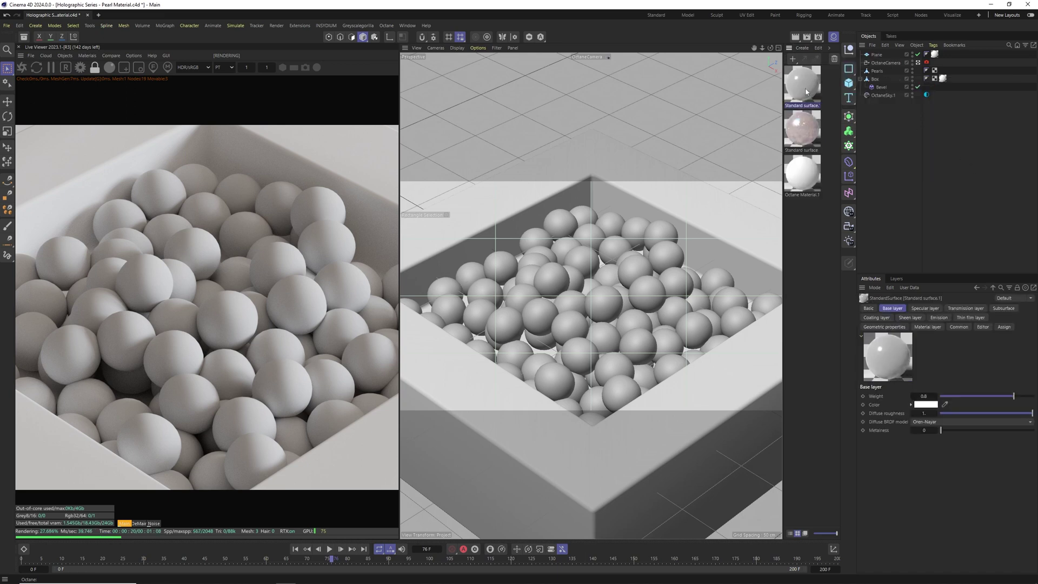
pyautogui.moveTo(802, 84); pyautogui.dragTo(878, 72)
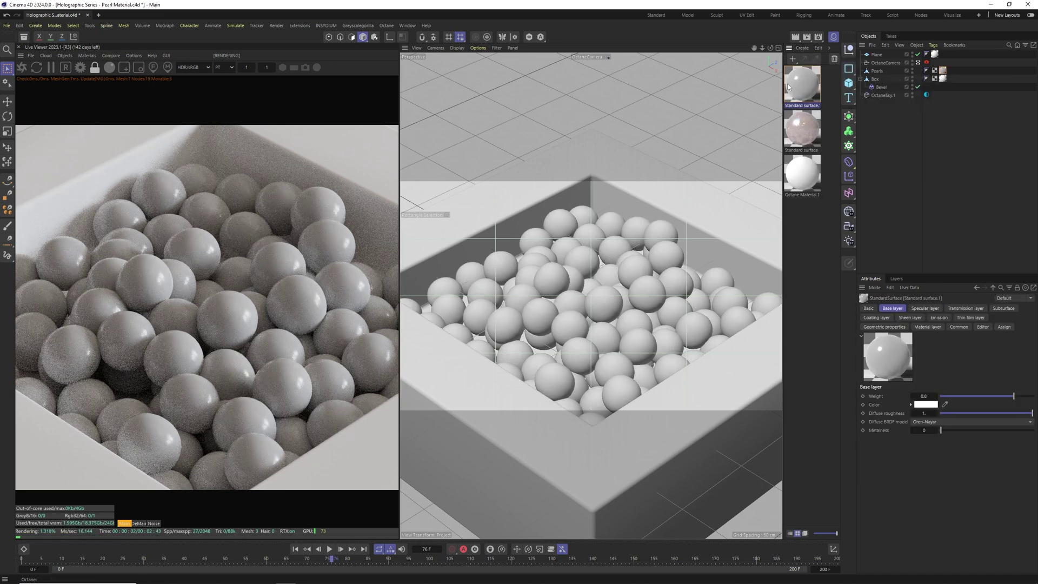
# Step: In the node editor, set the base layer weight to 1 and diffuse roughness to 0
pyautogui.doubleClick(788, 87)
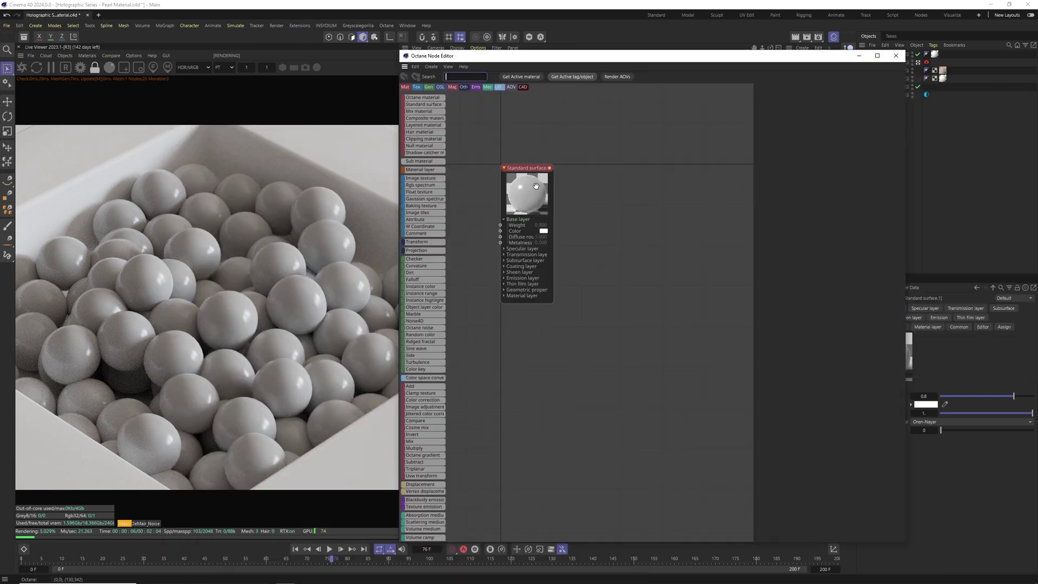
pyautogui.moveTo(536, 186); pyautogui.dragTo(711, 188)
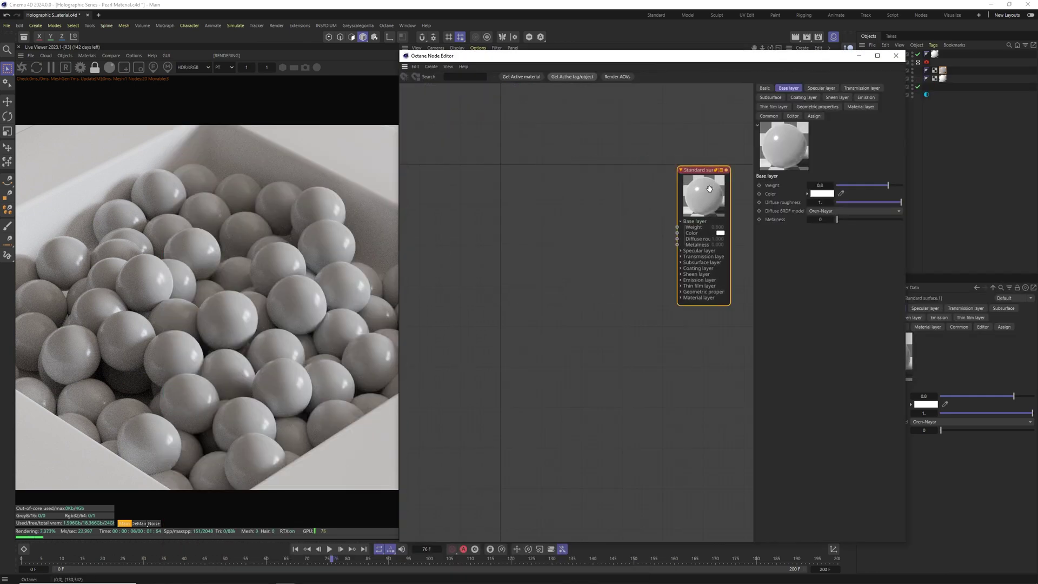
pyautogui.click(819, 185)
pyautogui.write('1')
pyautogui.press('Return')
pyautogui.click(816, 203)
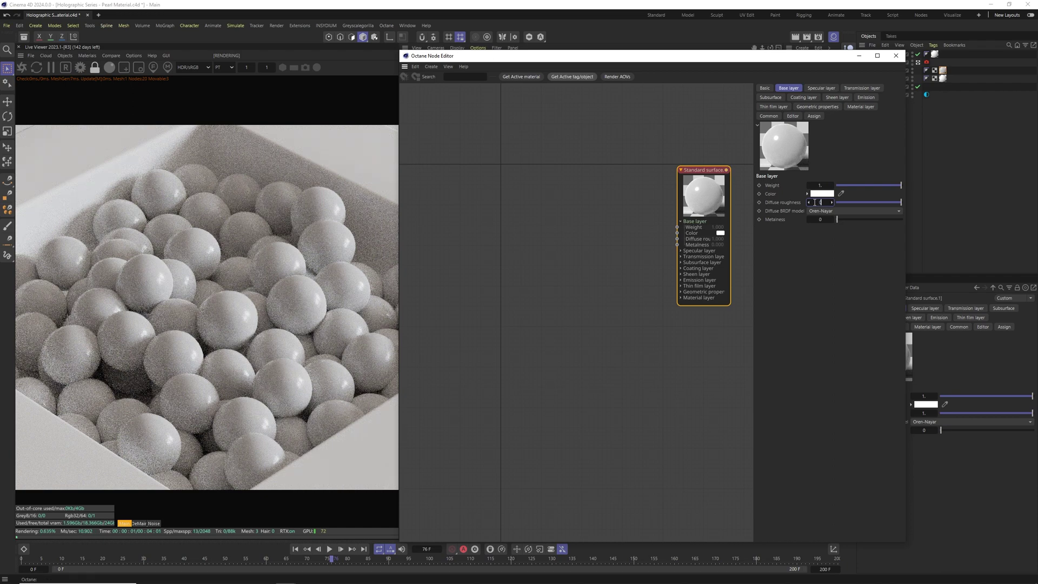
pyautogui.write('0')
pyautogui.press('Return')
# Step: Set the base colour to hue 10° and saturation 5%
pyautogui.click(822, 193)
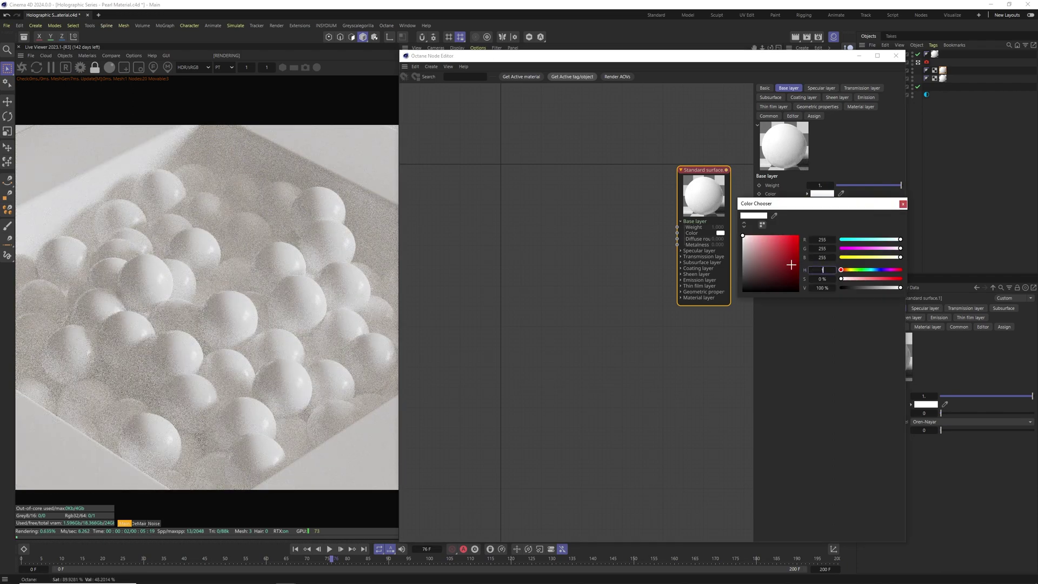
pyautogui.write('10')
pyautogui.press('Tab')
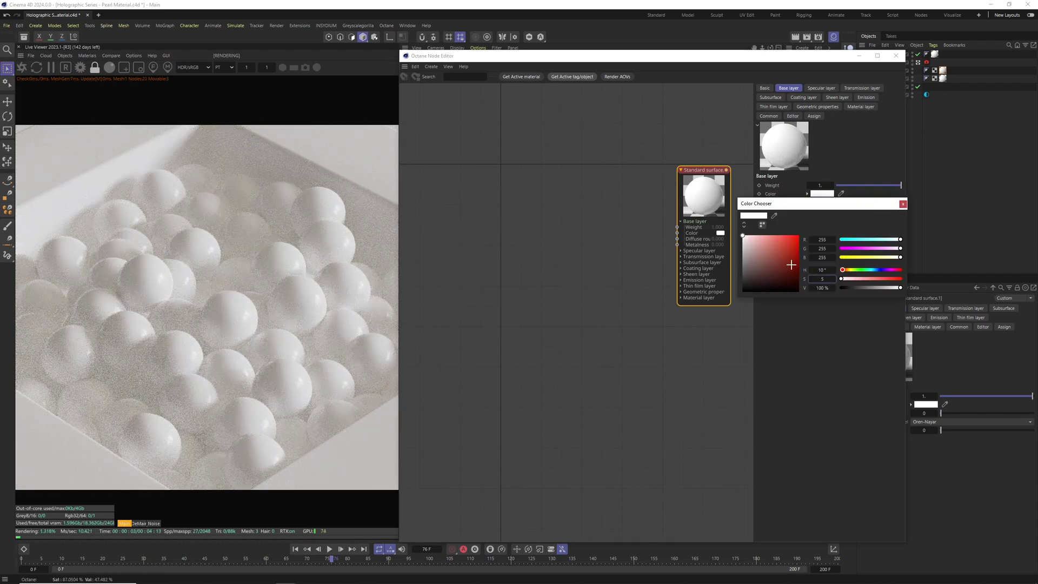
pyautogui.write('5')
pyautogui.press('Return')
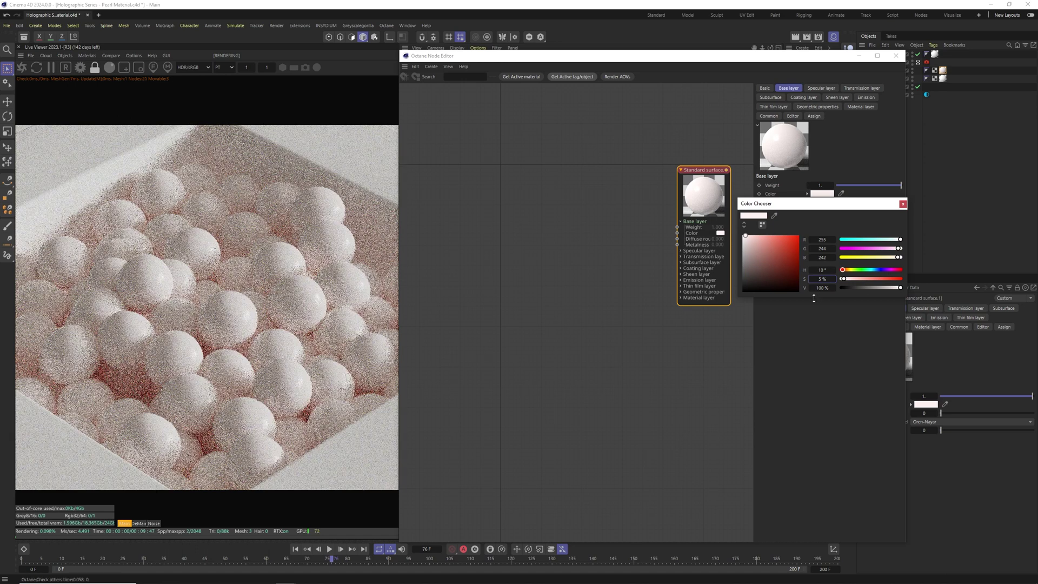
# Step: Set the specular layer's IOR to 3
pyautogui.click(903, 204)
pyautogui.click(820, 88)
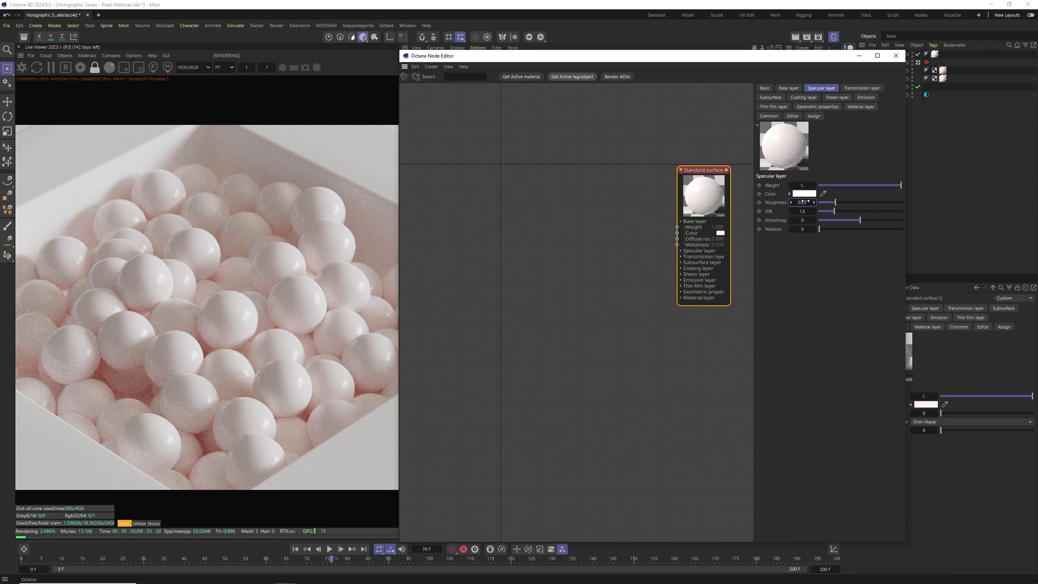
pyautogui.press('Tab')
pyautogui.write('3')
pyautogui.press('Return')
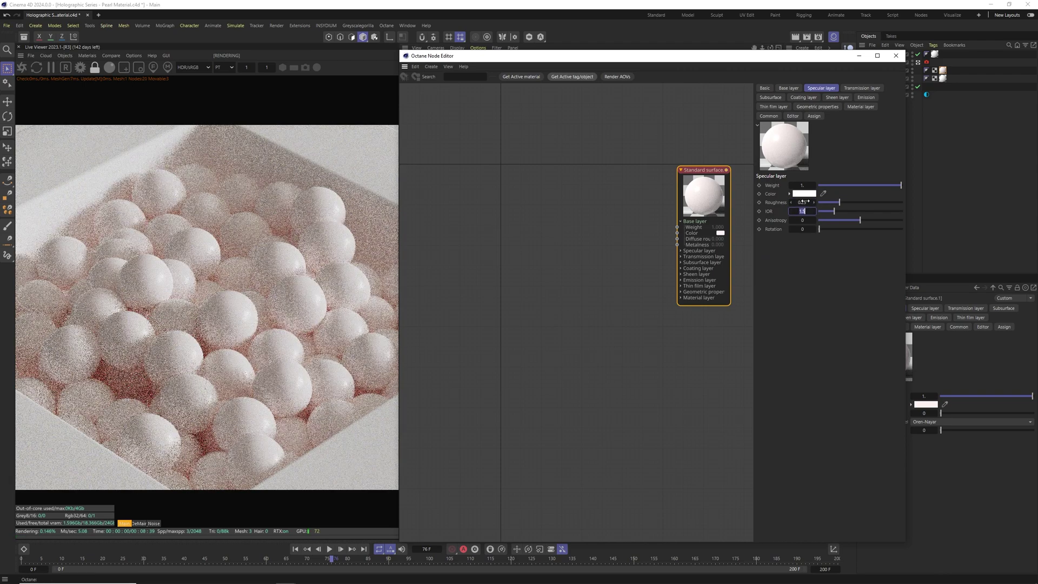
# Step: Set transmission weight to 0.3 and transmission colour to hue 10°, saturation 10%
pyautogui.click(861, 88)
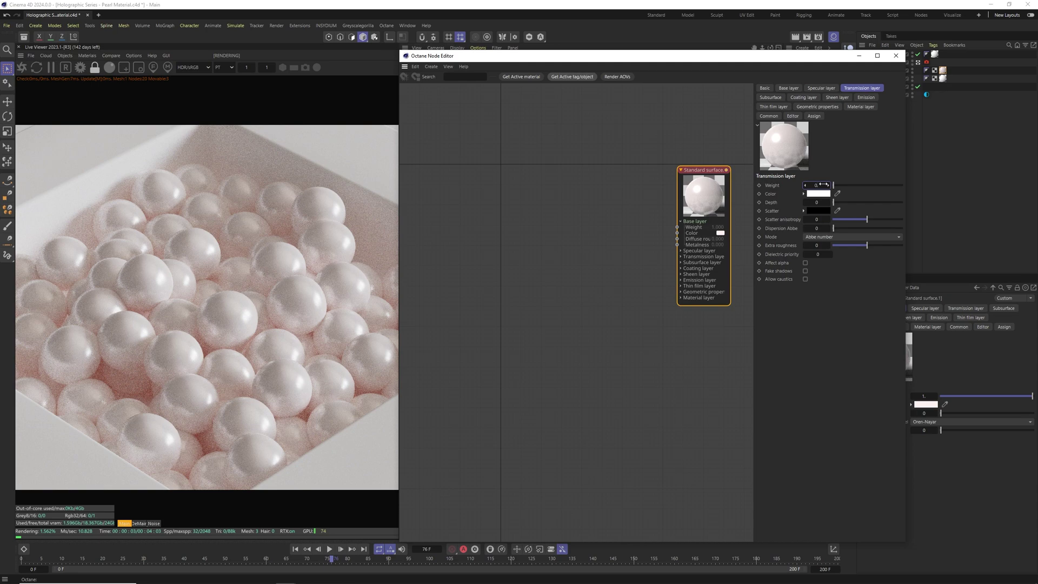
pyautogui.press('Return')
pyautogui.click(816, 245)
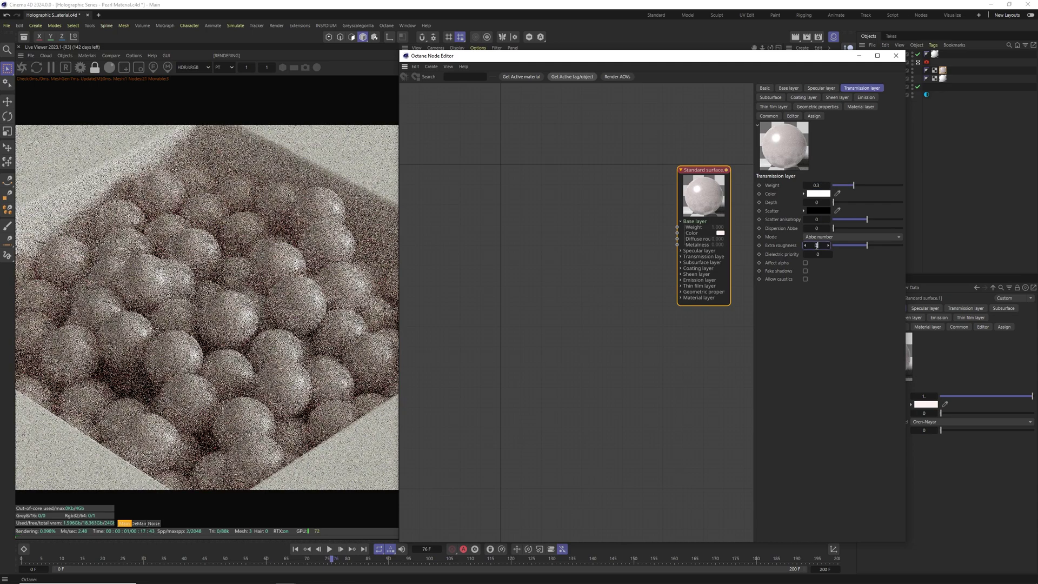
pyautogui.click(818, 194)
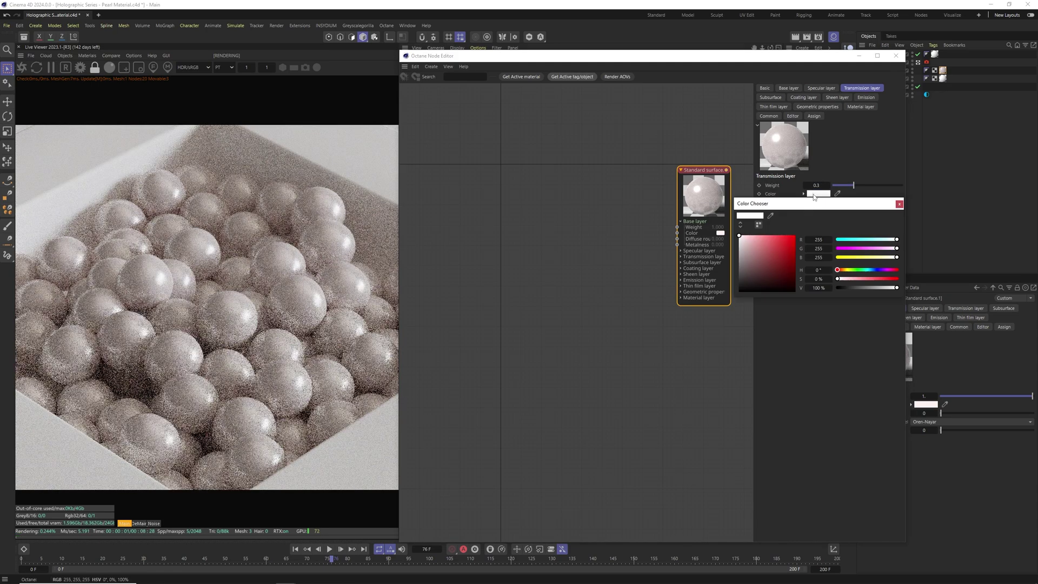
pyautogui.click(819, 269)
pyautogui.write('10')
pyautogui.press('Tab')
pyautogui.write('10')
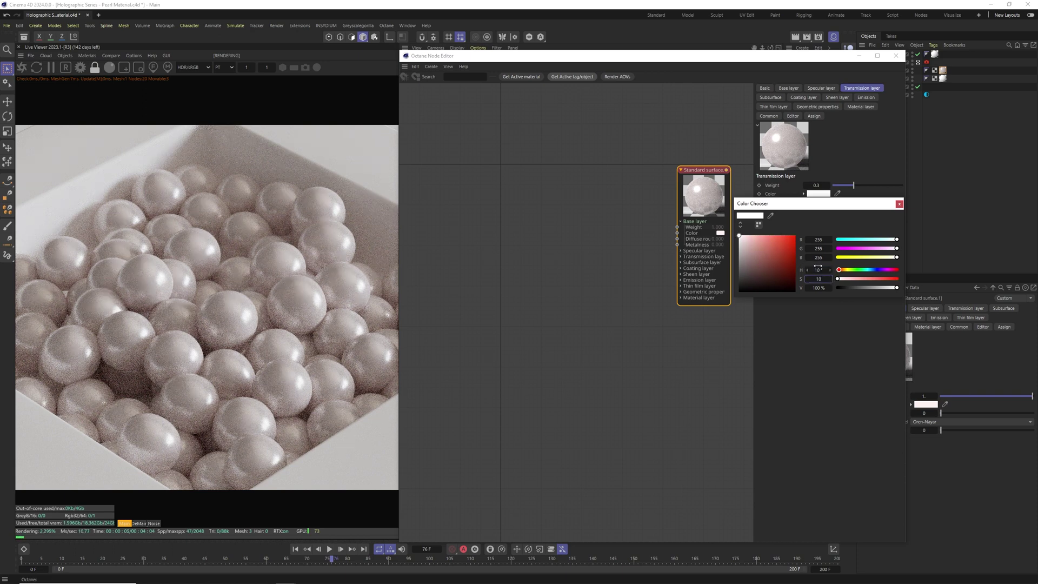
pyautogui.press('Return')
# Step: Set subsurface weight 0.4, scale 0.03, and colour hue 30° with saturation 10%
pyautogui.click(770, 97)
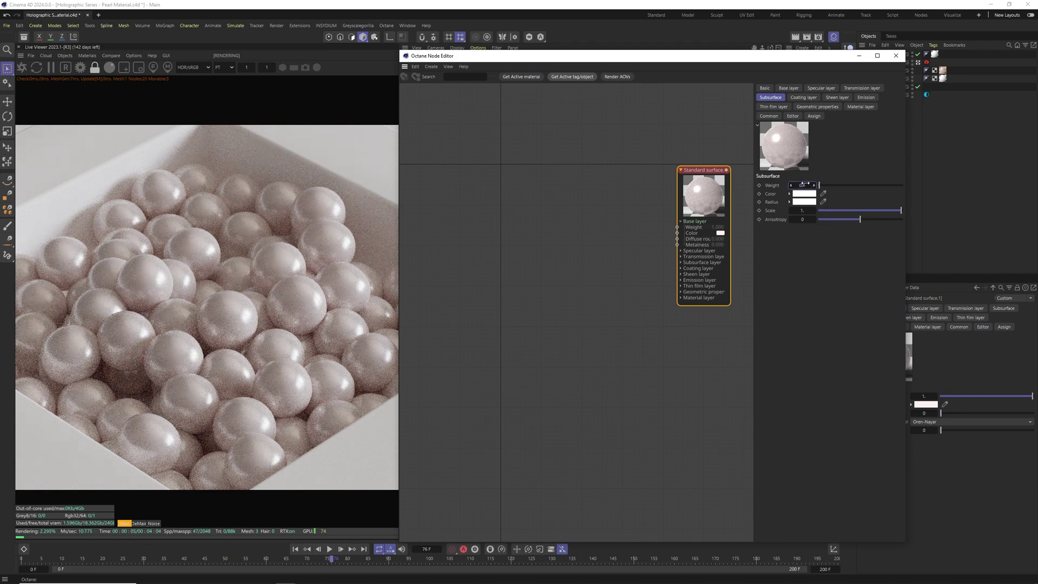
pyautogui.moveTo(804, 185); pyautogui.dragTo(805, 212)
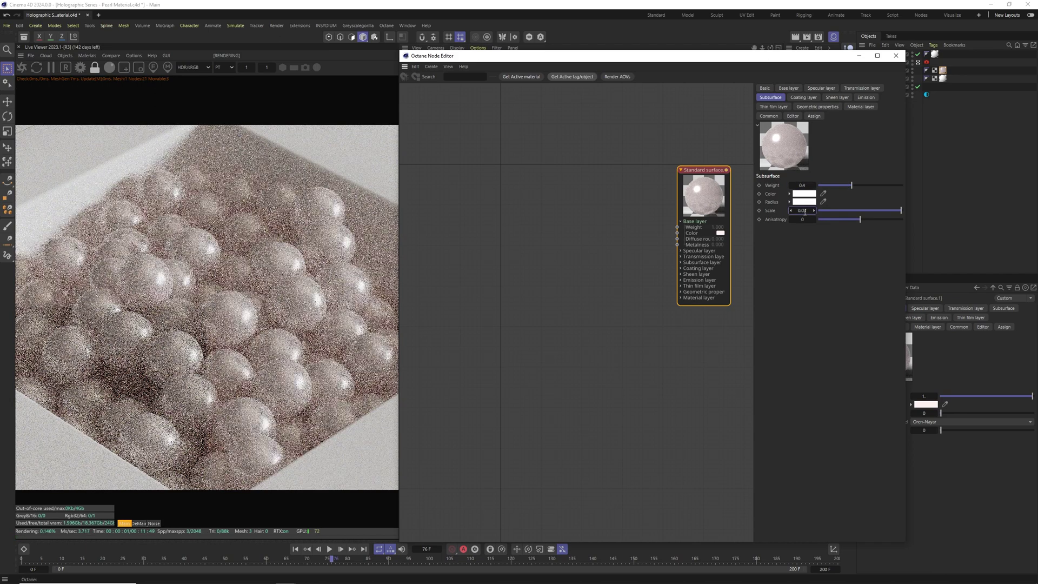
pyautogui.click(804, 193)
pyautogui.click(803, 269)
pyautogui.write('30')
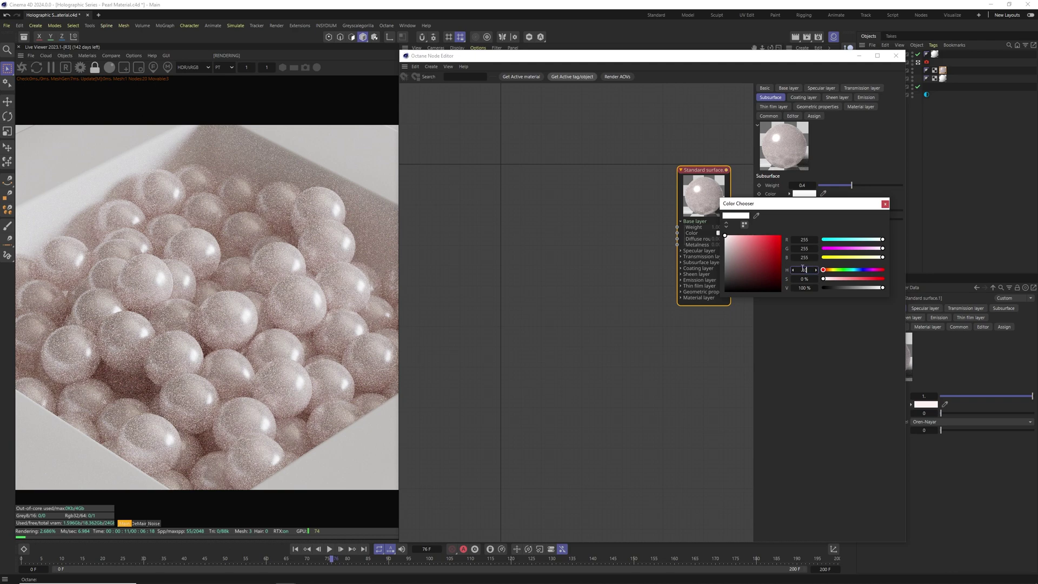
pyautogui.press('Tab')
pyautogui.write('10')
pyautogui.press('Return')
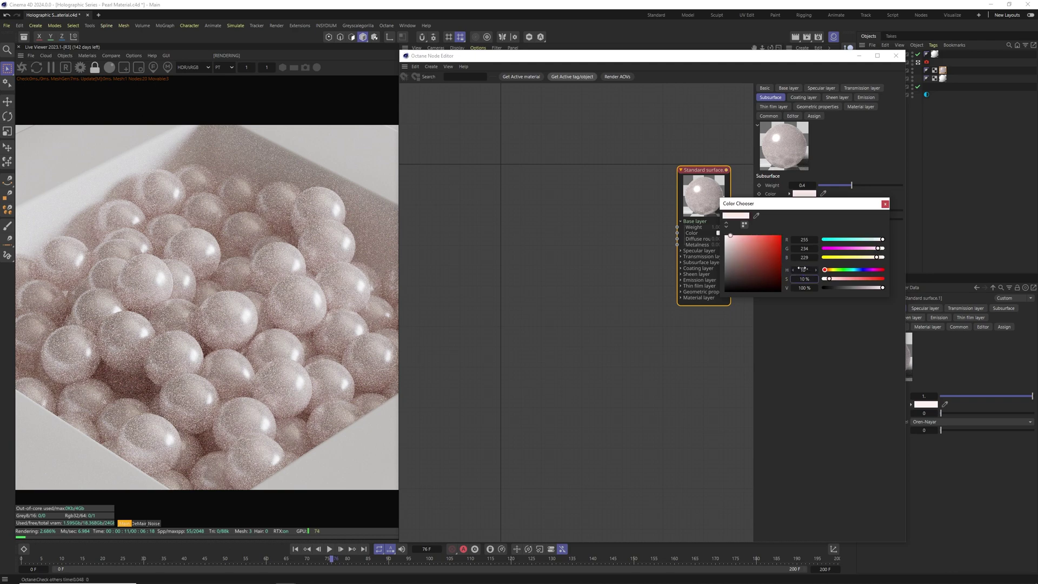
pyautogui.click(884, 204)
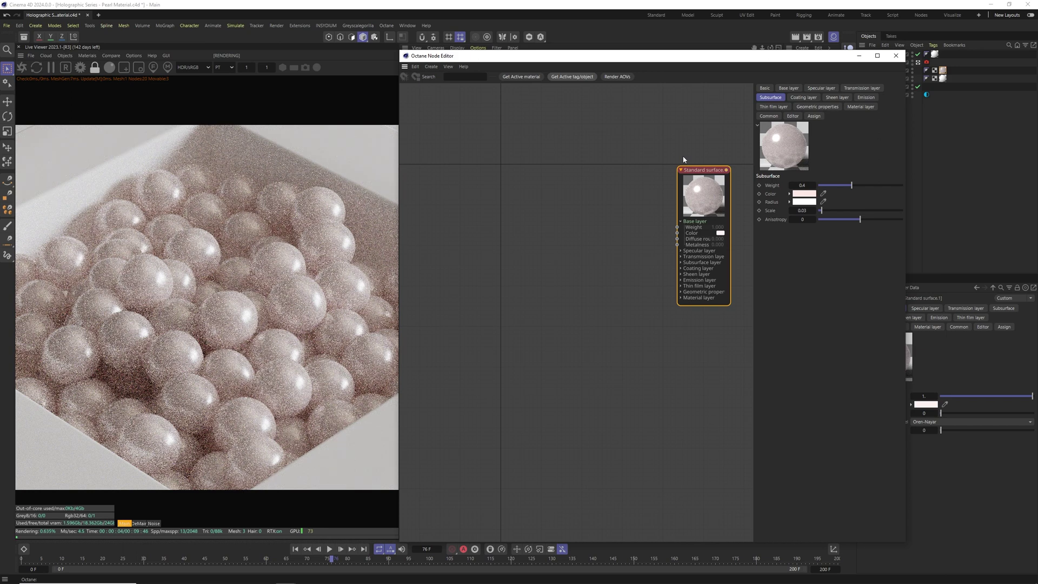
# Step: Add a Falloff map node and connect it to the Standard surface's subsurface Color input
pyautogui.click(541, 218)
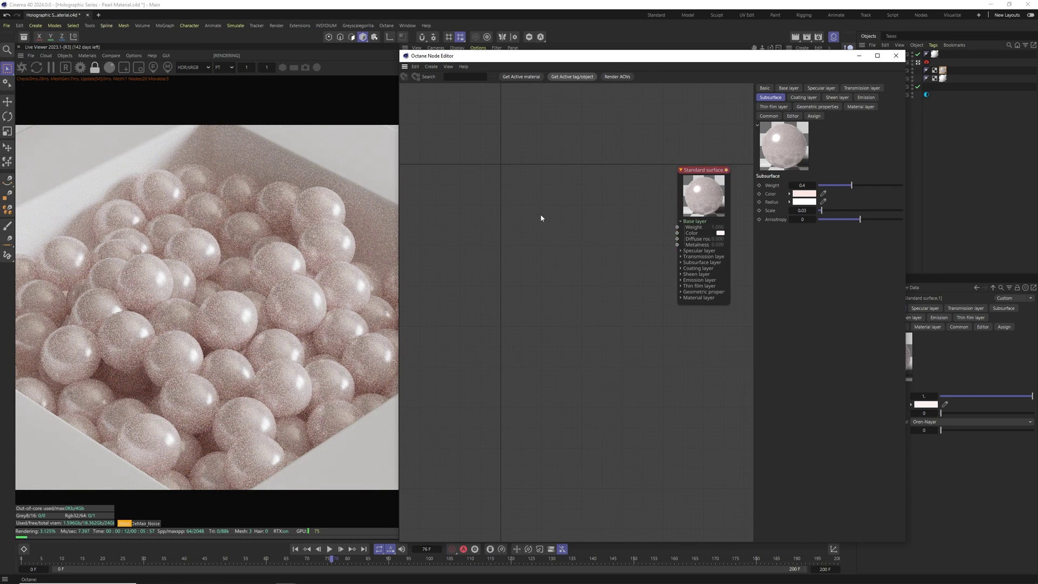
pyautogui.doubleClick(437, 166)
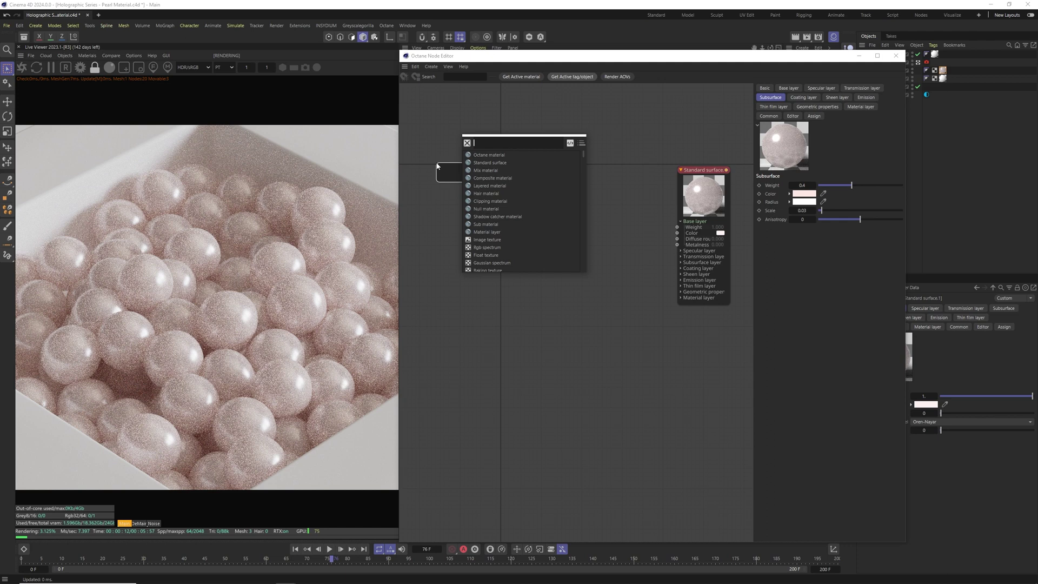
pyautogui.write('falloff')
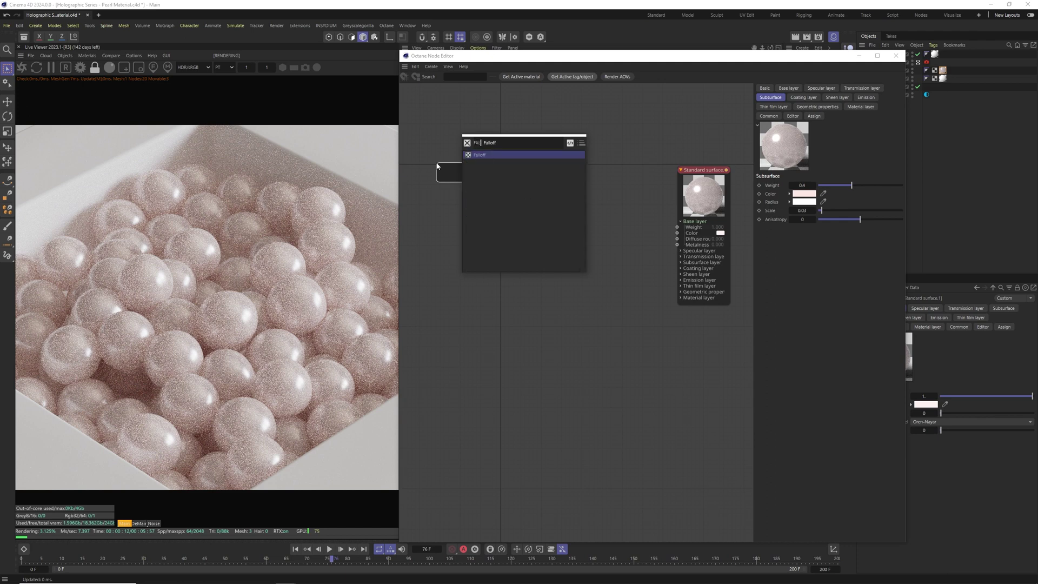
pyautogui.press('Return')
pyautogui.moveTo(469, 169); pyautogui.dragTo(551, 177)
pyautogui.click(681, 262)
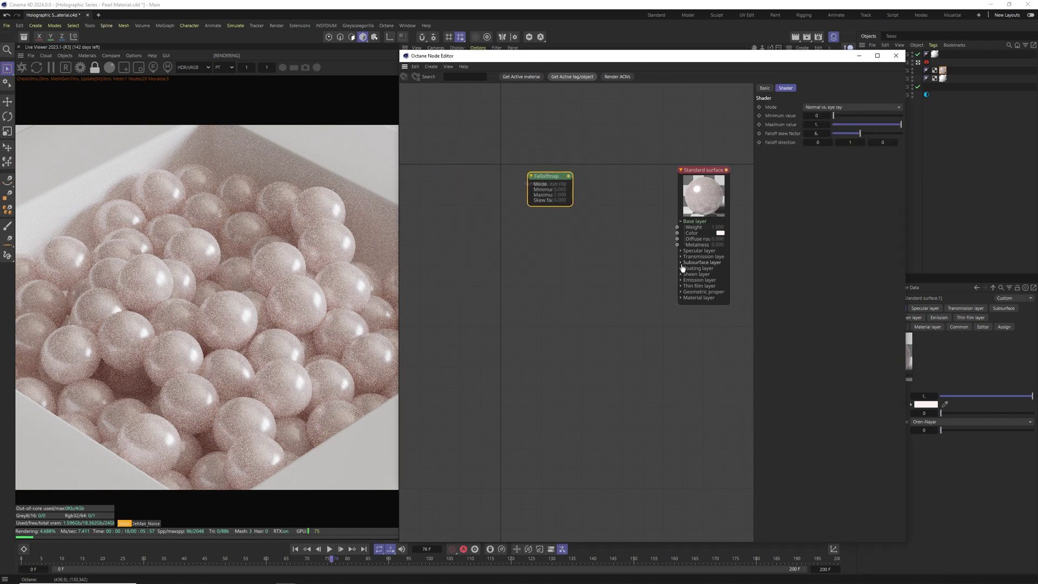
pyautogui.moveTo(677, 274); pyautogui.dragTo(569, 176)
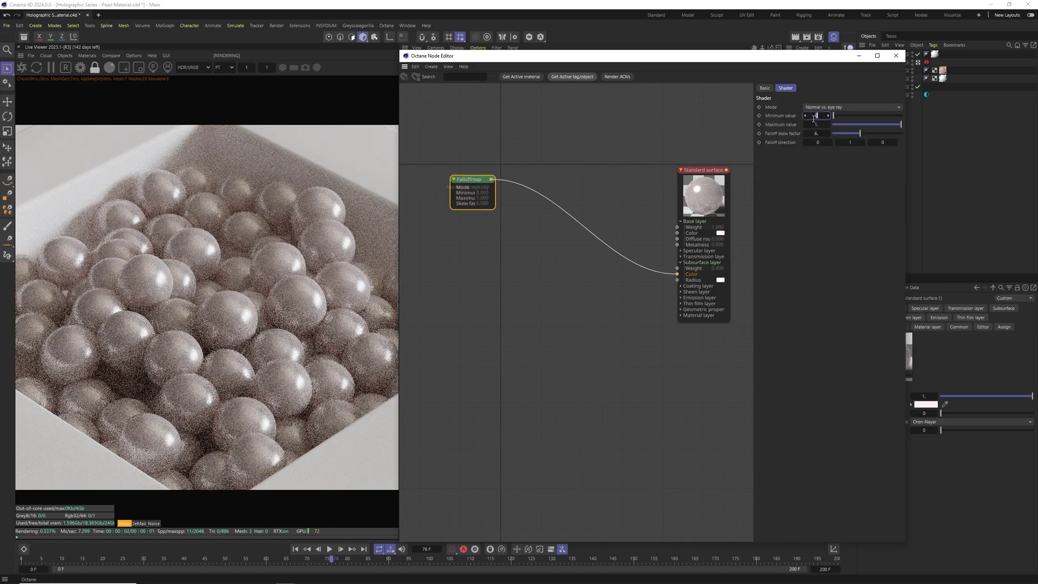
# Step: Set the Falloff map to minimum 1, maximum 0 and skew factor 2
pyautogui.click(814, 116)
pyautogui.write('1')
pyautogui.press('Tab')
pyautogui.write('0')
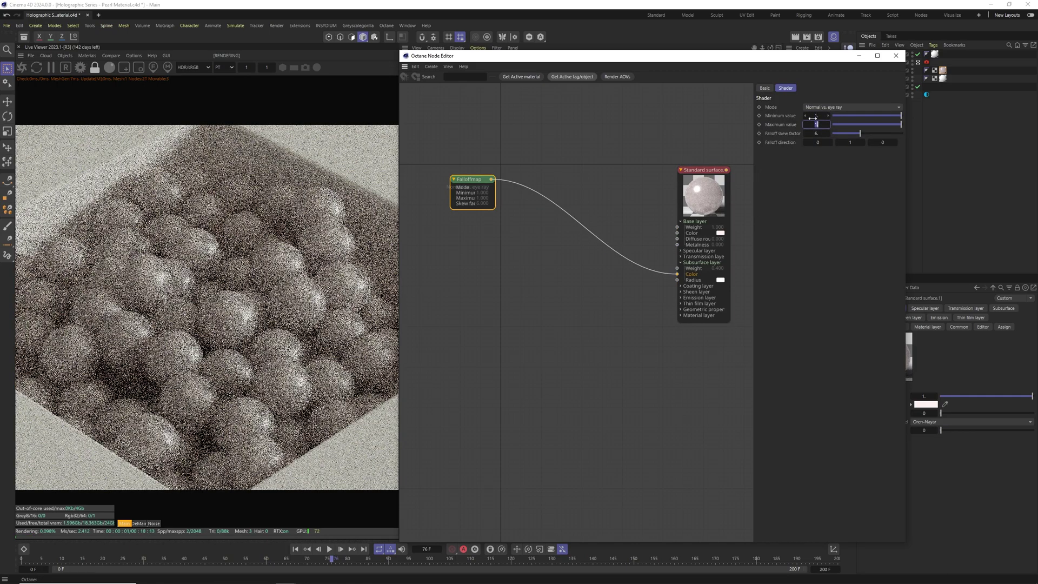
pyautogui.press('Return')
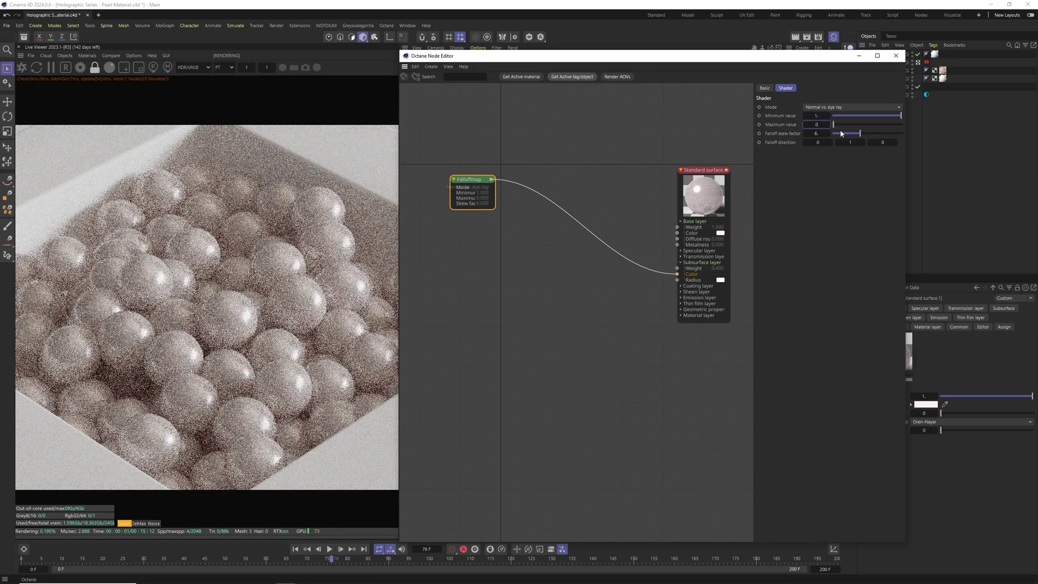
pyautogui.moveTo(821, 132); pyautogui.dragTo(808, 132)
# Step: Insert a Gradient on the Falloff-to-Color wire and set its left knot to saturation 30%, value 100%
pyautogui.rightClick(540, 141)
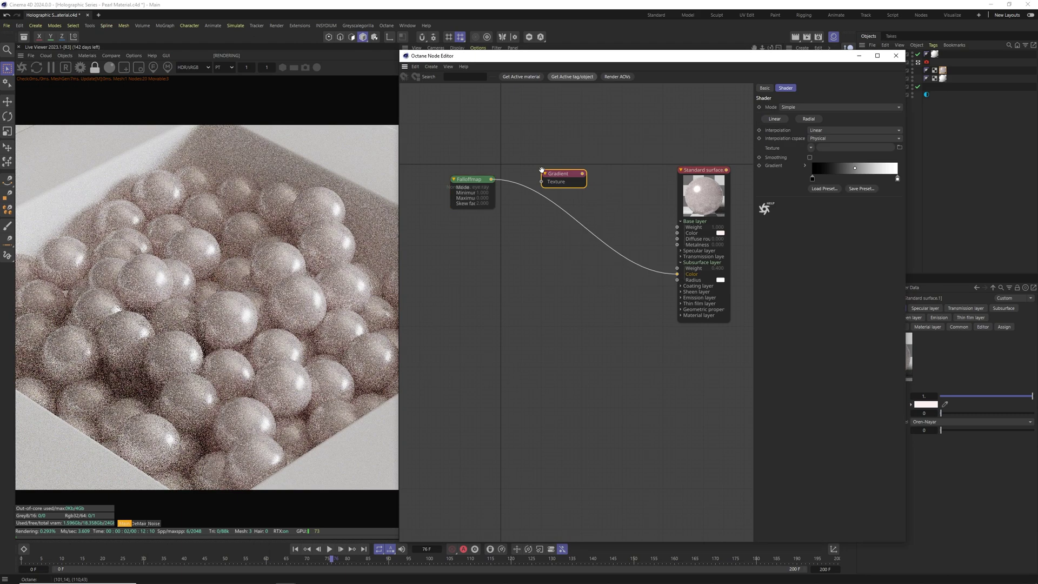
pyautogui.click(568, 156)
pyautogui.moveTo(560, 174); pyautogui.dragTo(548, 190)
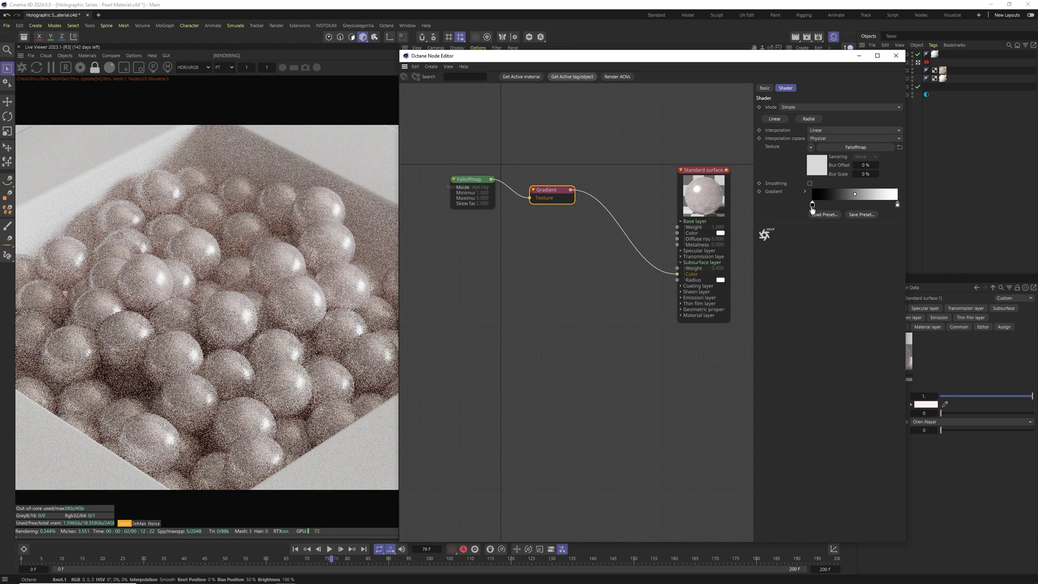
pyautogui.click(805, 192)
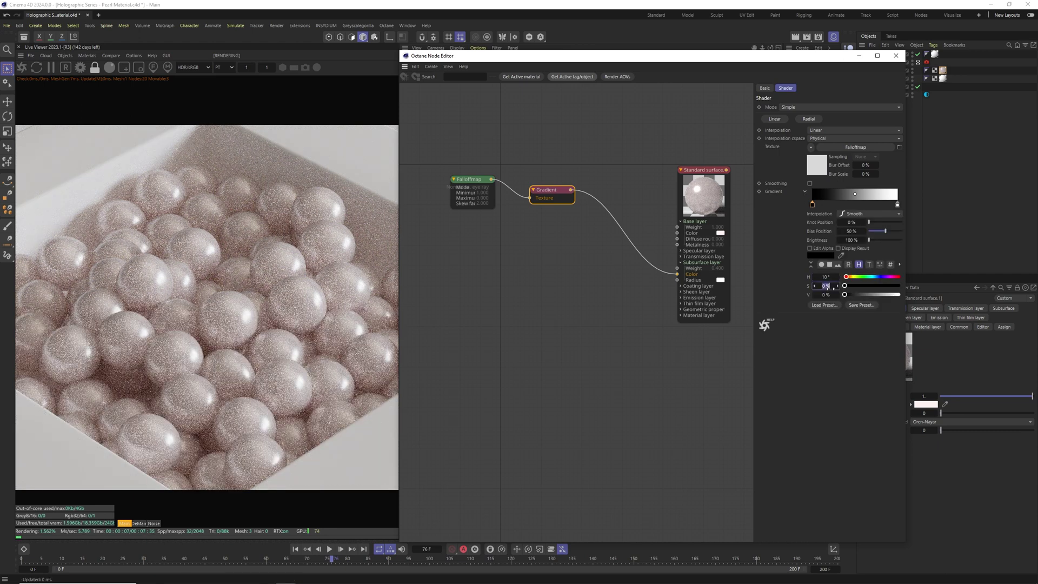
pyautogui.click(831, 288)
pyautogui.write('30')
pyautogui.press('Tab')
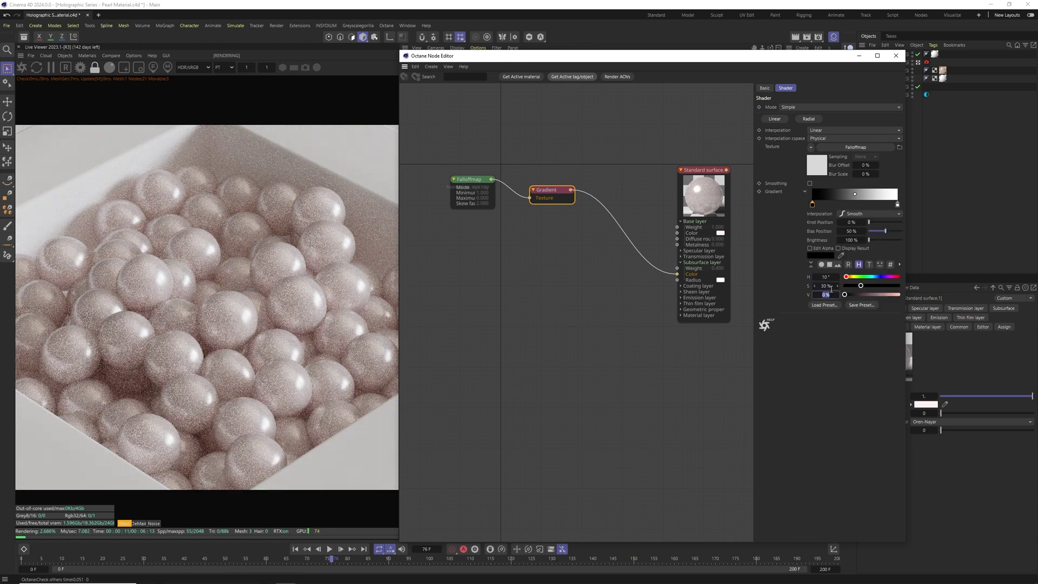
pyautogui.write('100')
pyautogui.press('Return')
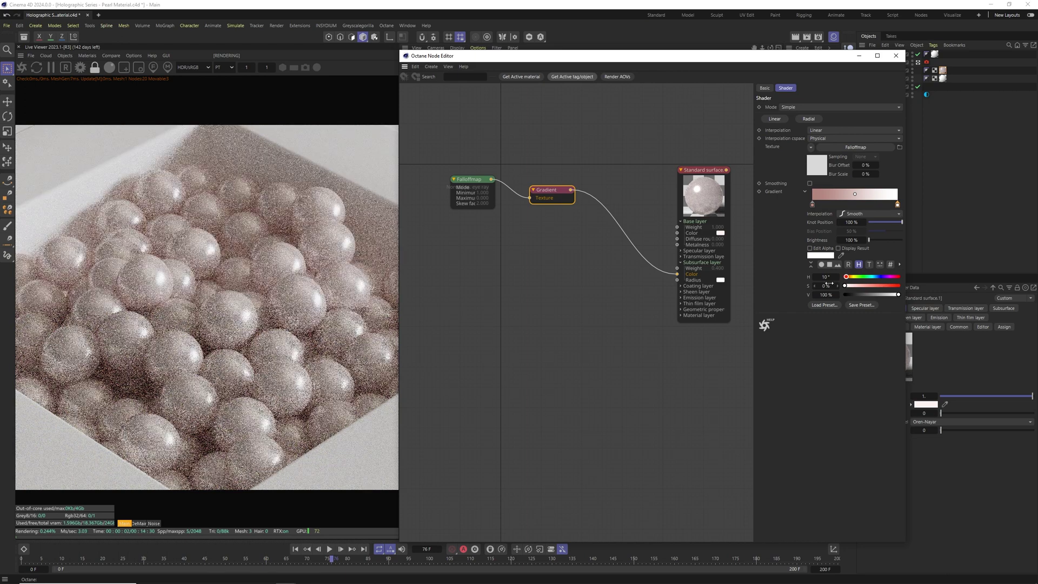
# Step: Set the right gradient knot's saturation to 5%, then reselect the Standard surface node
pyautogui.click(828, 285)
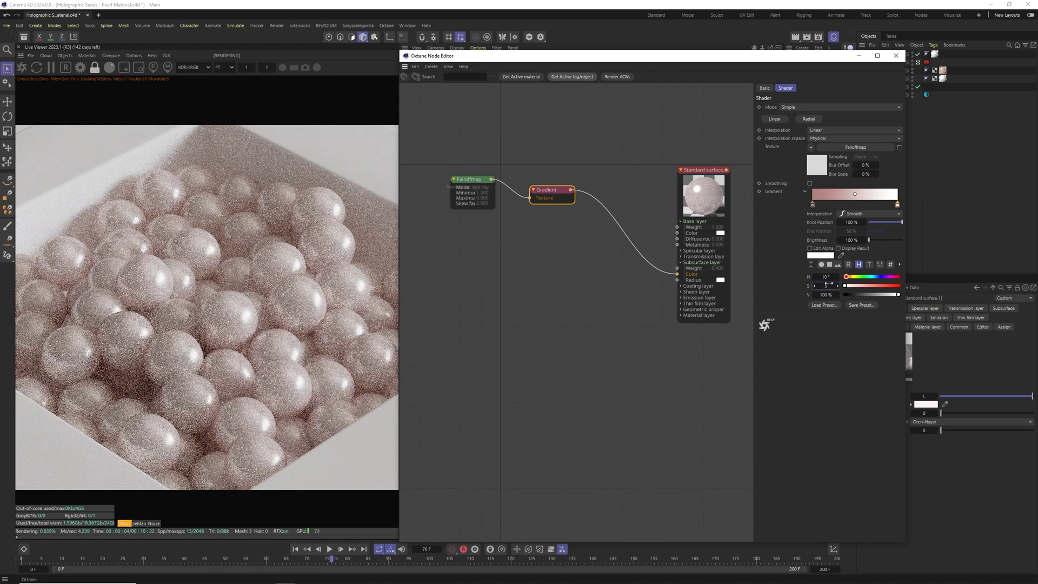
pyautogui.write('5')
pyautogui.press('Return')
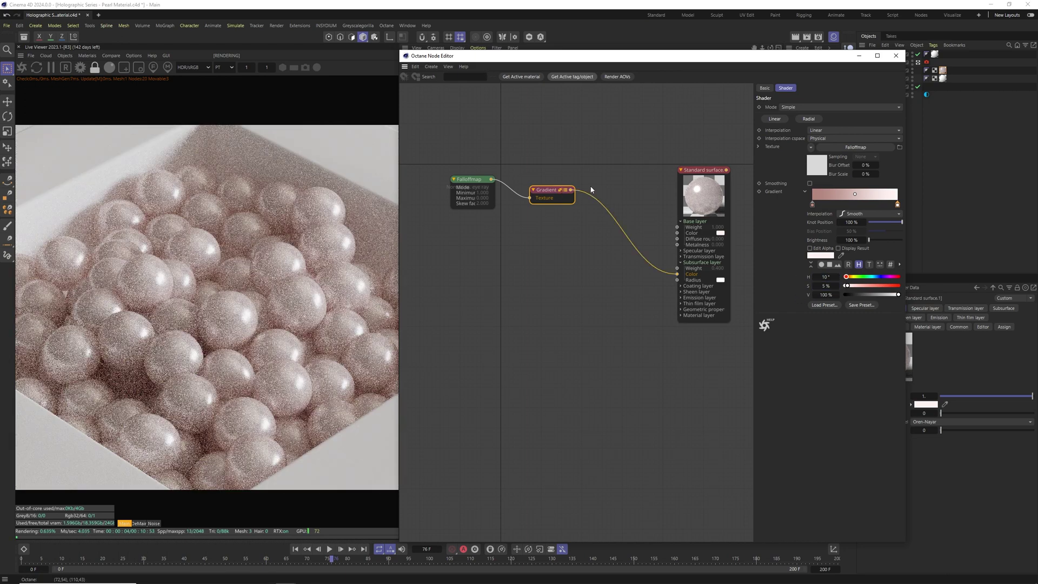
pyautogui.click(703, 170)
pyautogui.click(771, 97)
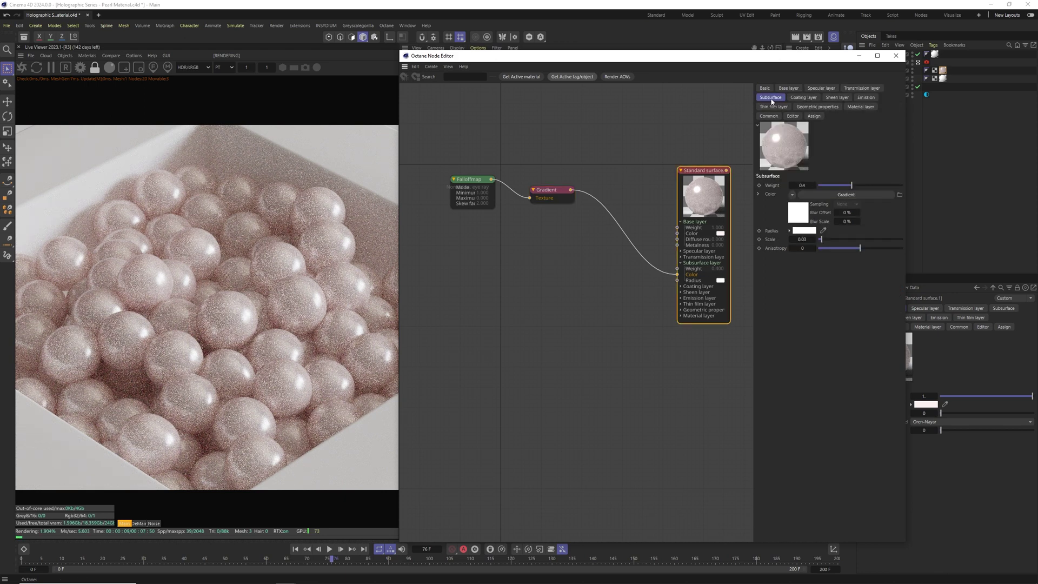
# Step: Add a specular material layer and set its IOR to 2
pyautogui.click(861, 107)
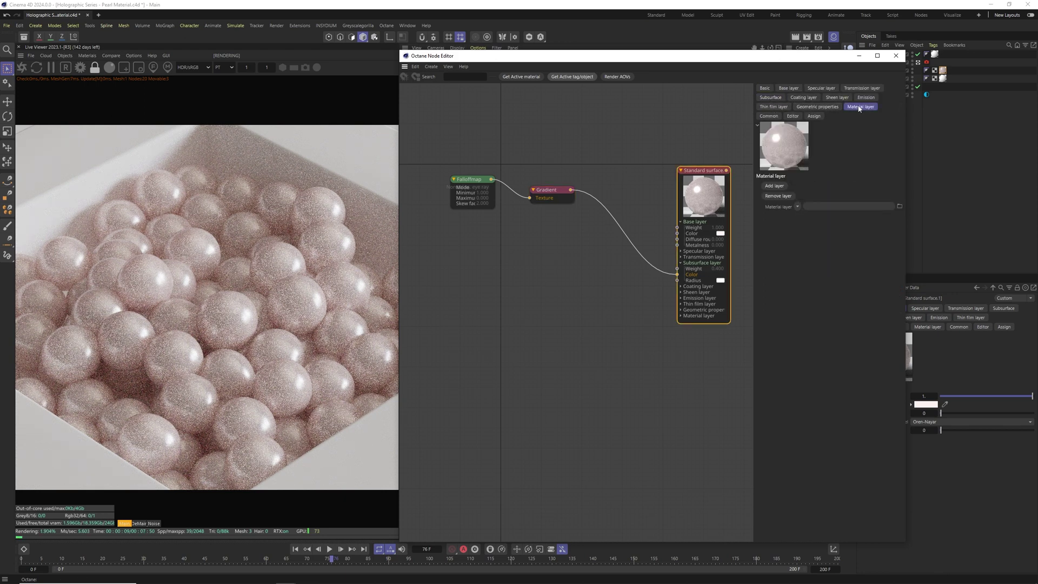
pyautogui.click(780, 186)
pyautogui.click(799, 236)
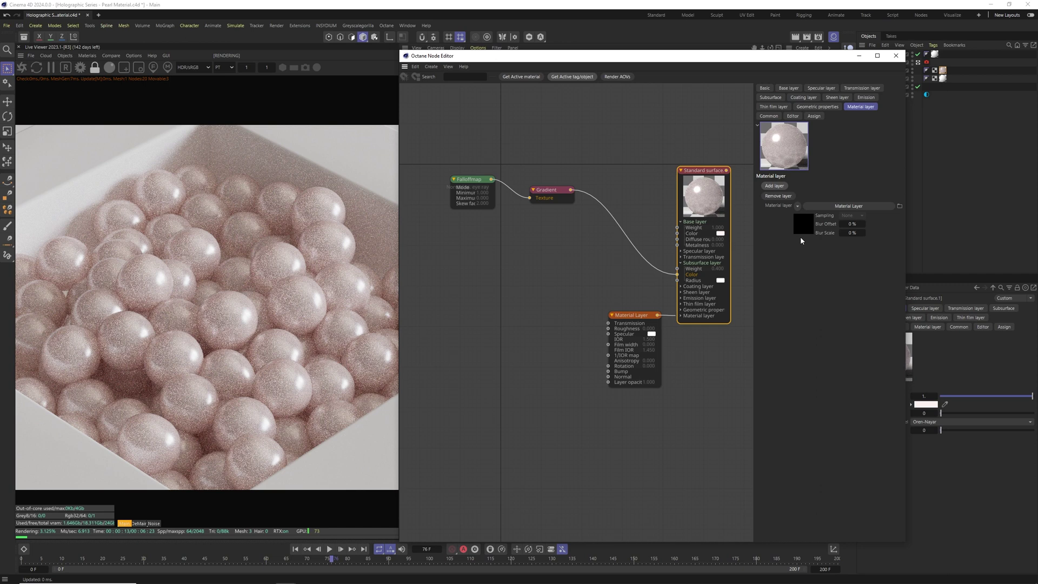
pyautogui.click(810, 90)
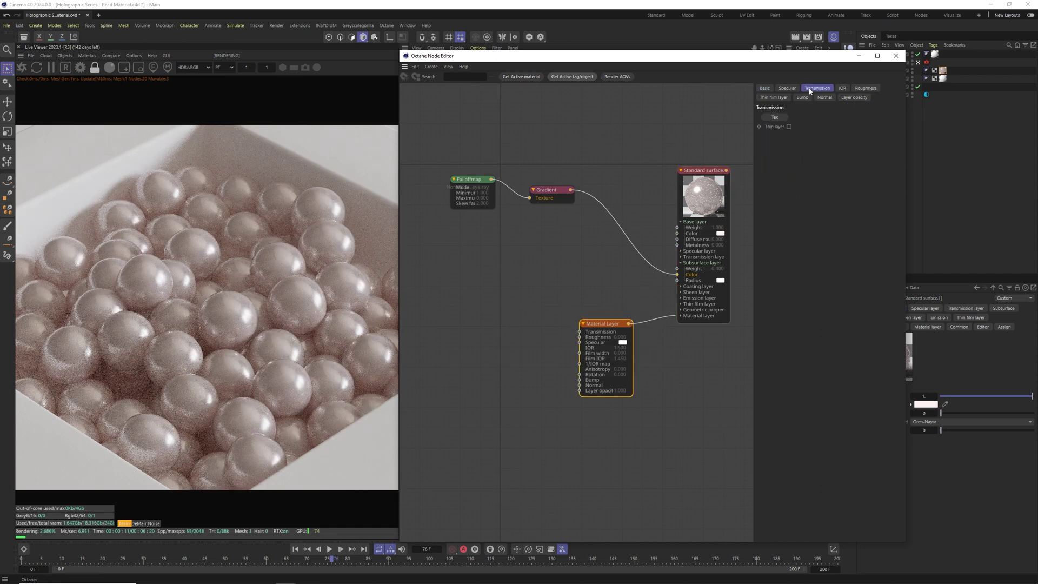
pyautogui.click(843, 90)
pyautogui.doubleClick(788, 117)
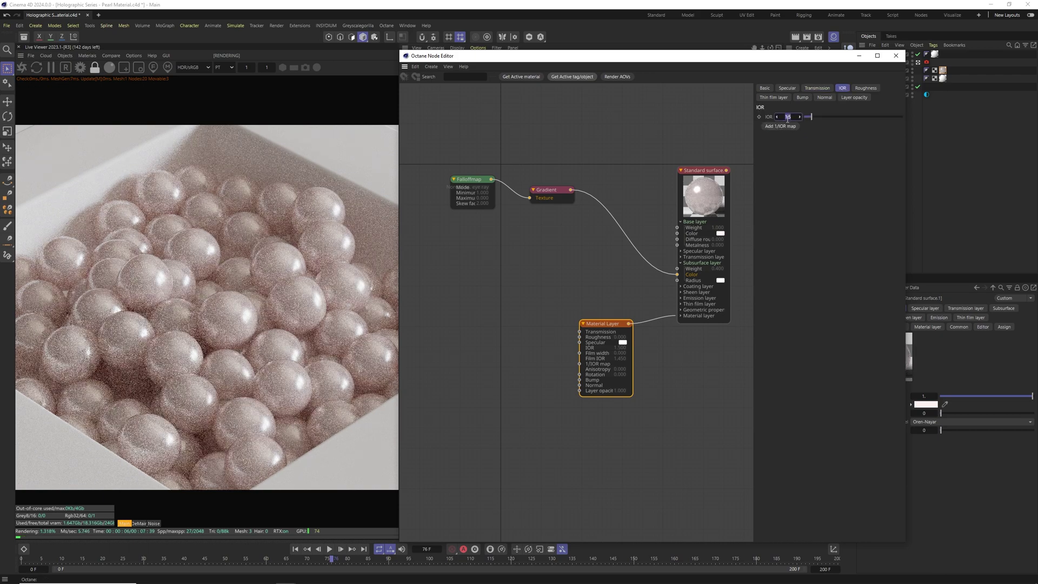
pyautogui.write('2')
pyautogui.press('Return')
# Step: Set the layer's roughness to 0.3, film width to 0.3 and film IOR to 1
pyautogui.click(866, 88)
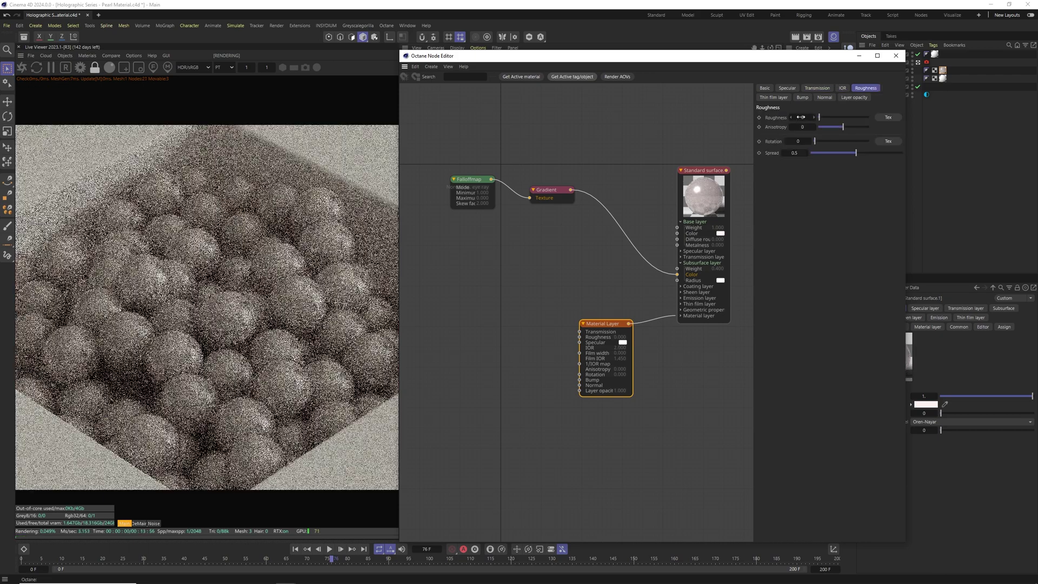
pyautogui.doubleClick(802, 117)
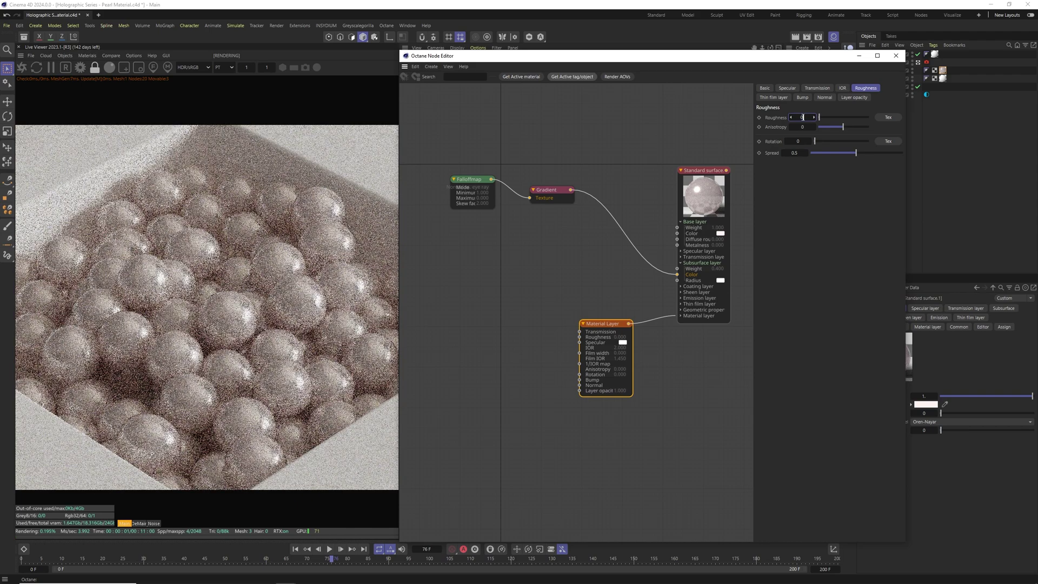
pyautogui.write('0.1')
pyautogui.press('Return')
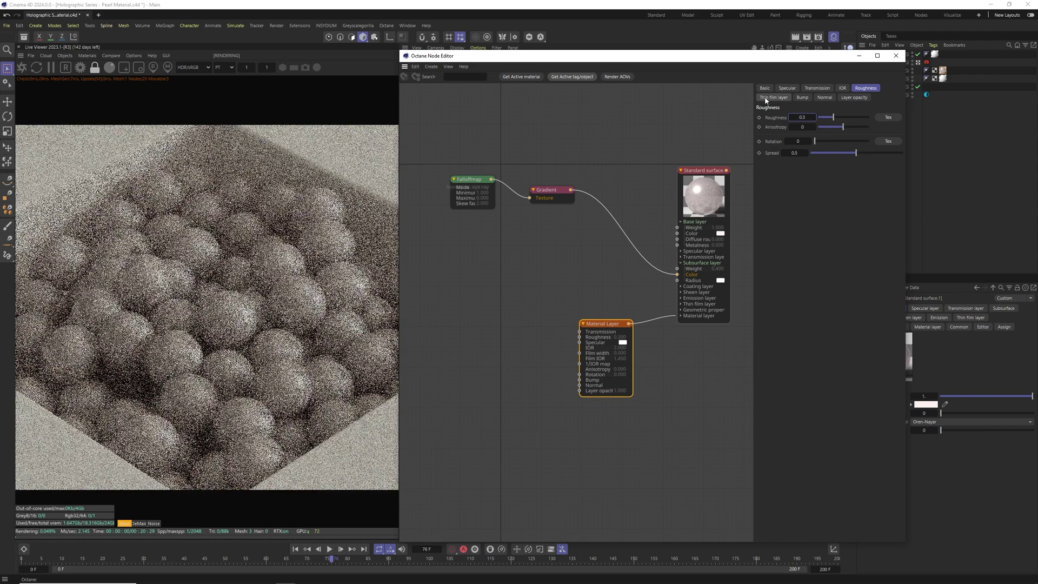
pyautogui.click(767, 98)
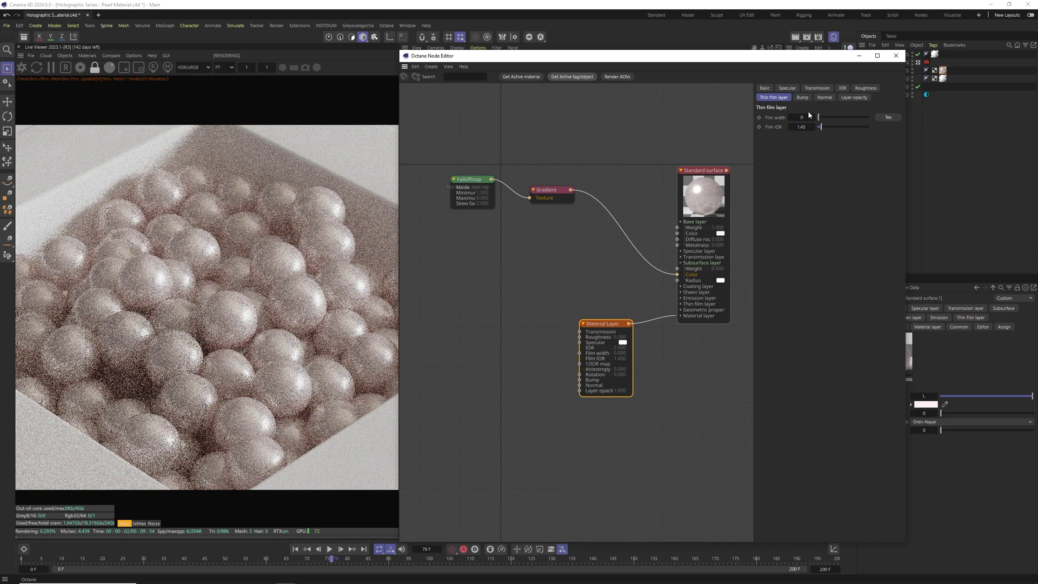
pyautogui.click(806, 117)
pyautogui.write('0.3')
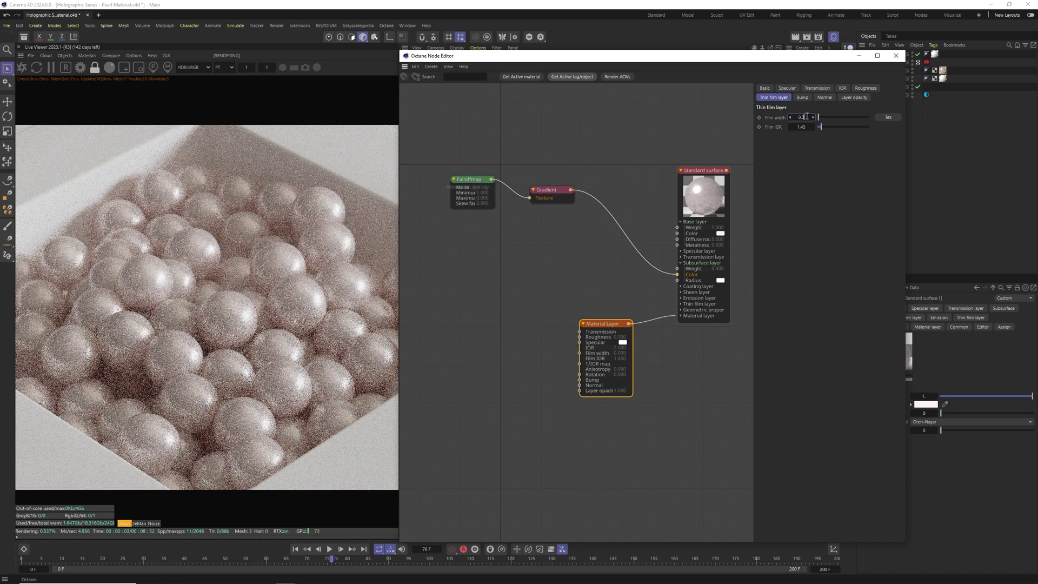
pyautogui.press('Tab')
pyautogui.write('1')
pyautogui.press('Return')
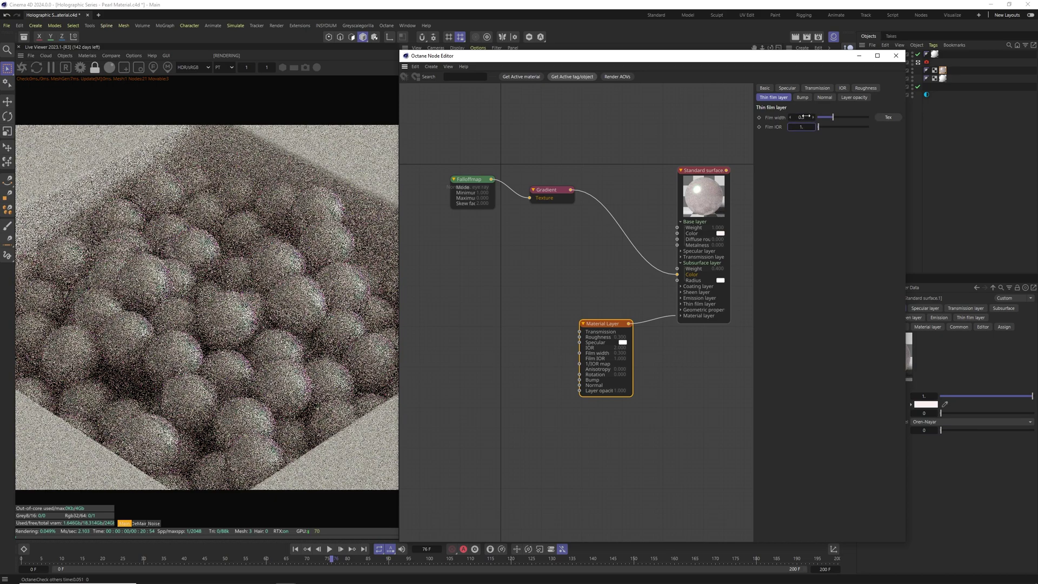
# Step: Connect a Noise node to the material layer's Bump and set its power to 0.3
pyautogui.click(802, 97)
pyautogui.write('GRAD')
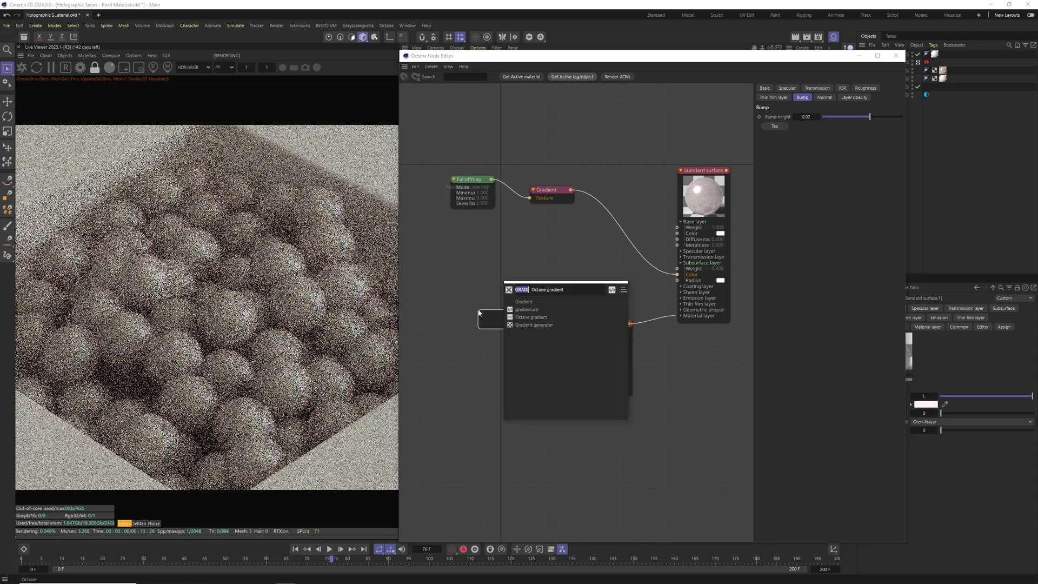
pyautogui.press('BackSpace')
pyautogui.press('BackSpace')
pyautogui.press('BackSpace')
pyautogui.press('BackSpace')
pyautogui.write('noise')
pyautogui.click(528, 324)
pyautogui.moveTo(519, 313); pyautogui.dragTo(468, 312)
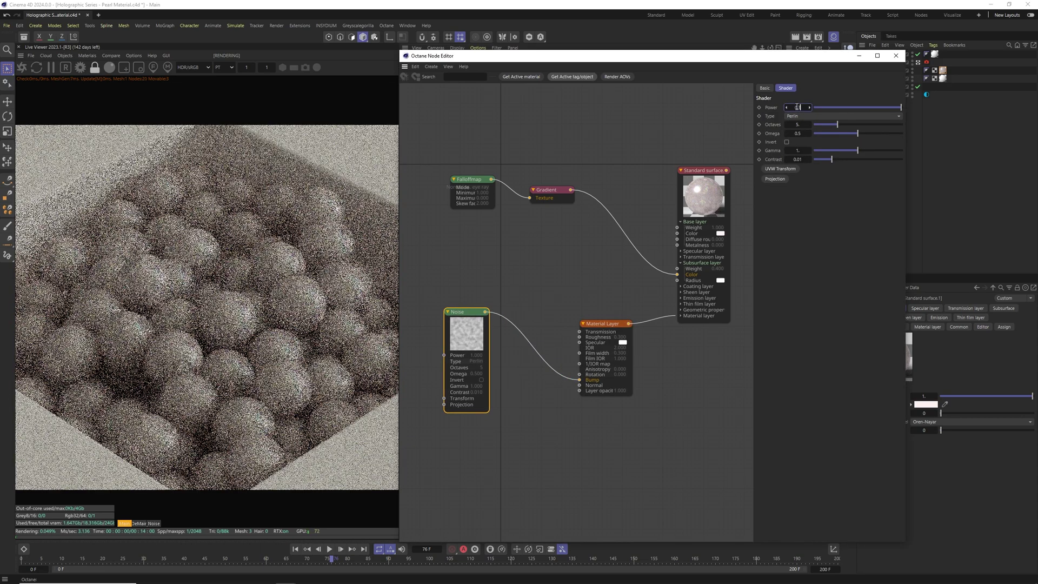
pyautogui.press('Return')
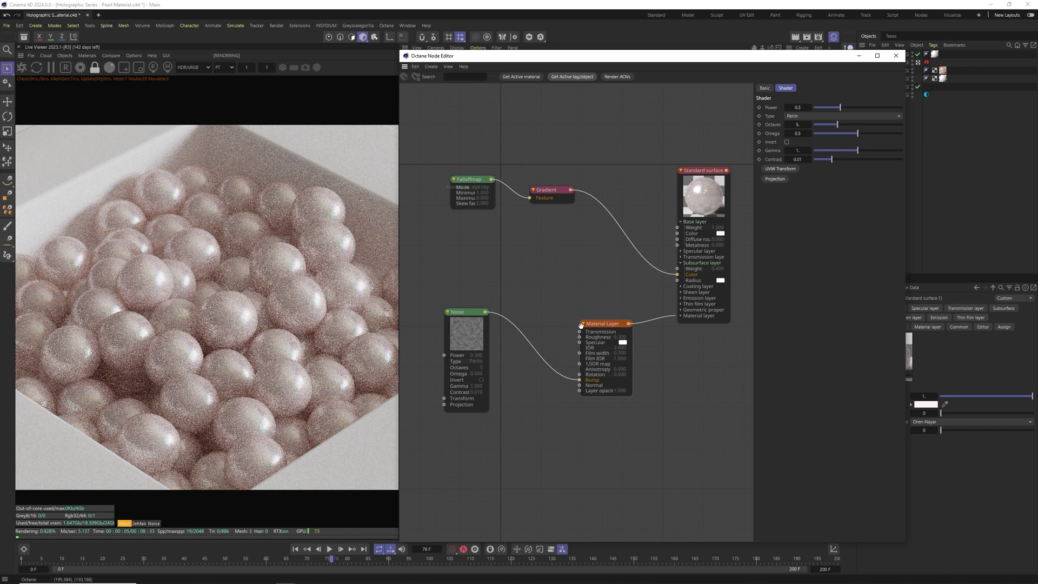
pyautogui.scroll(1, 741, 174)
pyautogui.scroll(6, 735, 175)
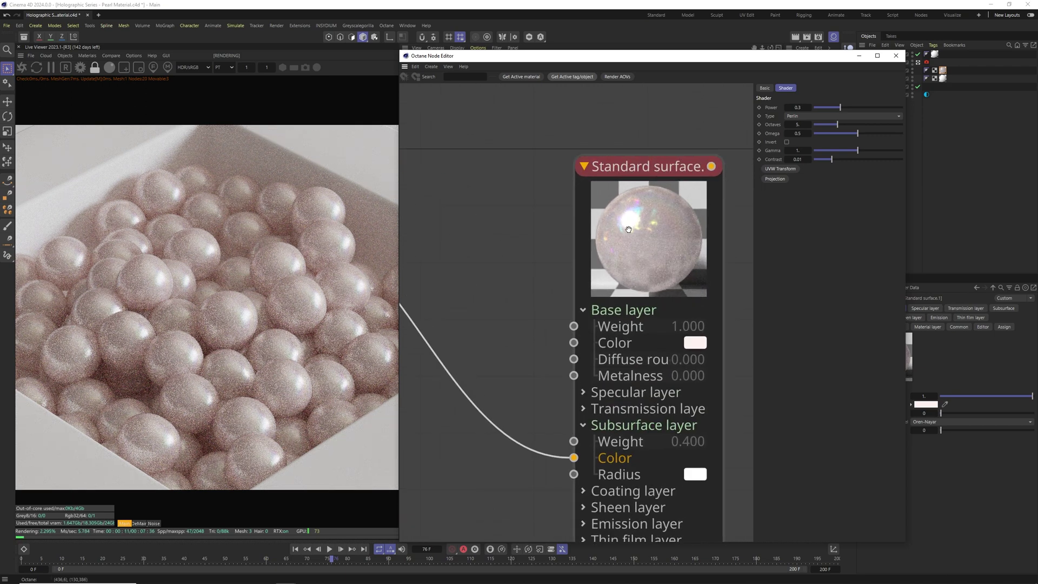
pyautogui.scroll(-7, 653, 248)
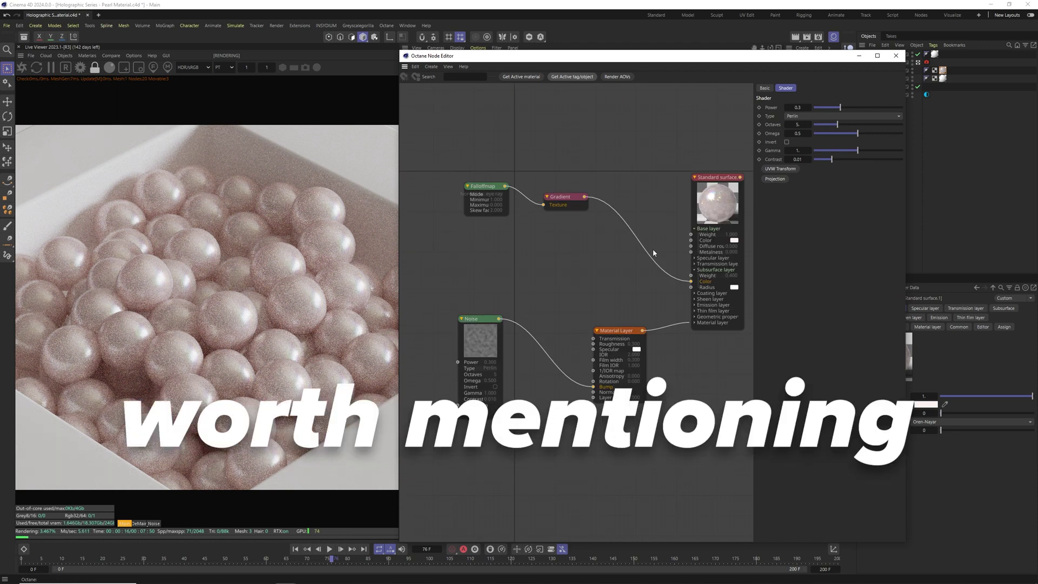
# Step: Drop the Standard surface's transmission weight and subsurface weight to 0
pyautogui.click(718, 209)
pyautogui.click(862, 87)
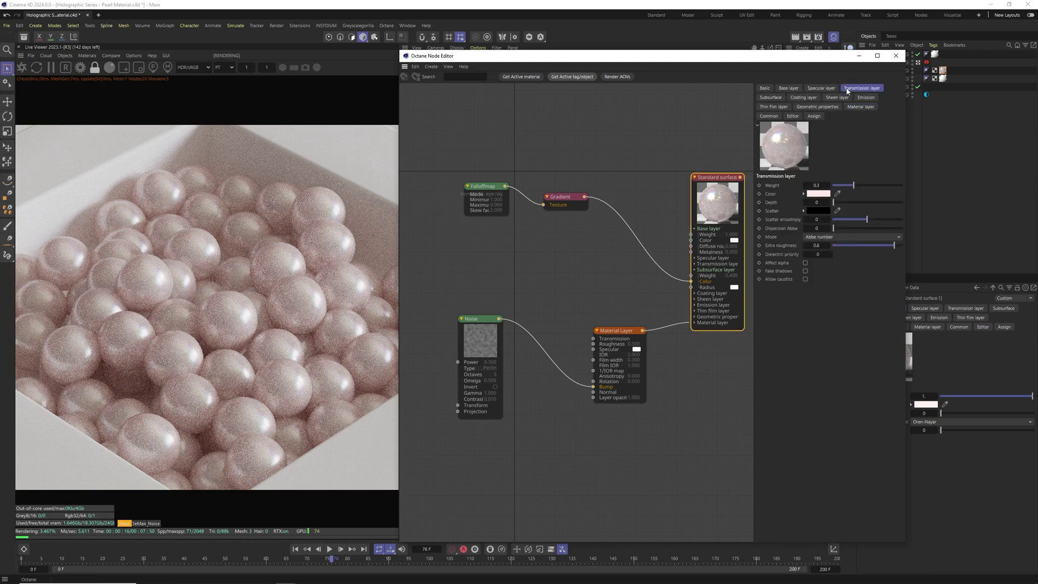
pyautogui.moveTo(816, 185); pyautogui.dragTo(805, 185)
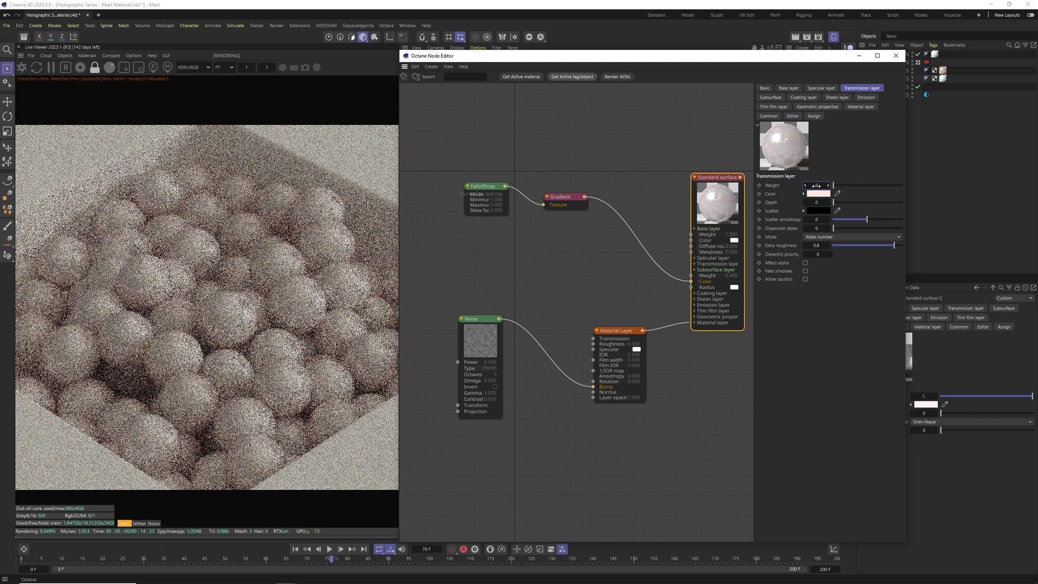
pyautogui.click(771, 98)
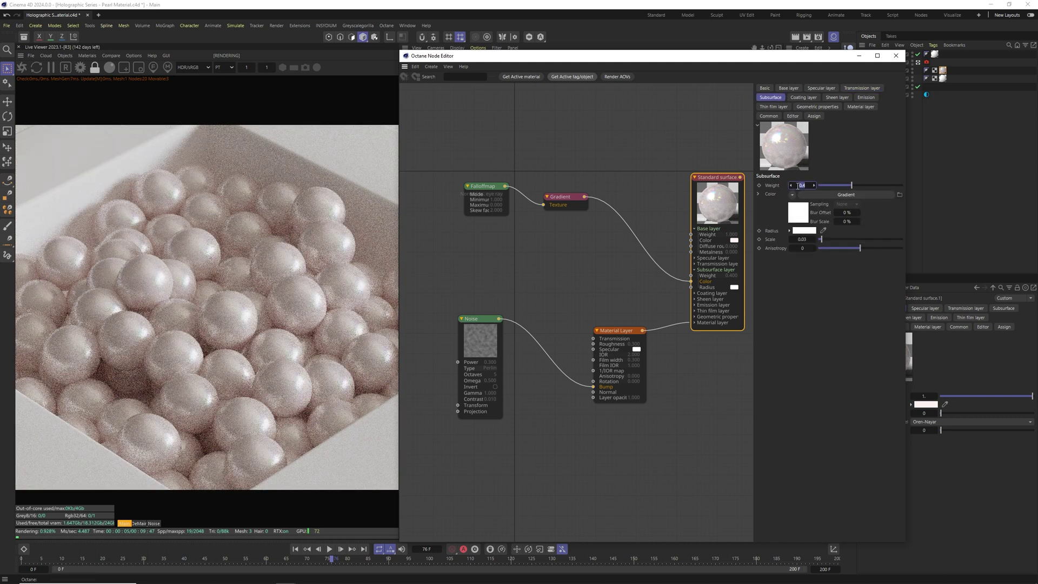
pyautogui.moveTo(798, 185); pyautogui.dragTo(795, 185)
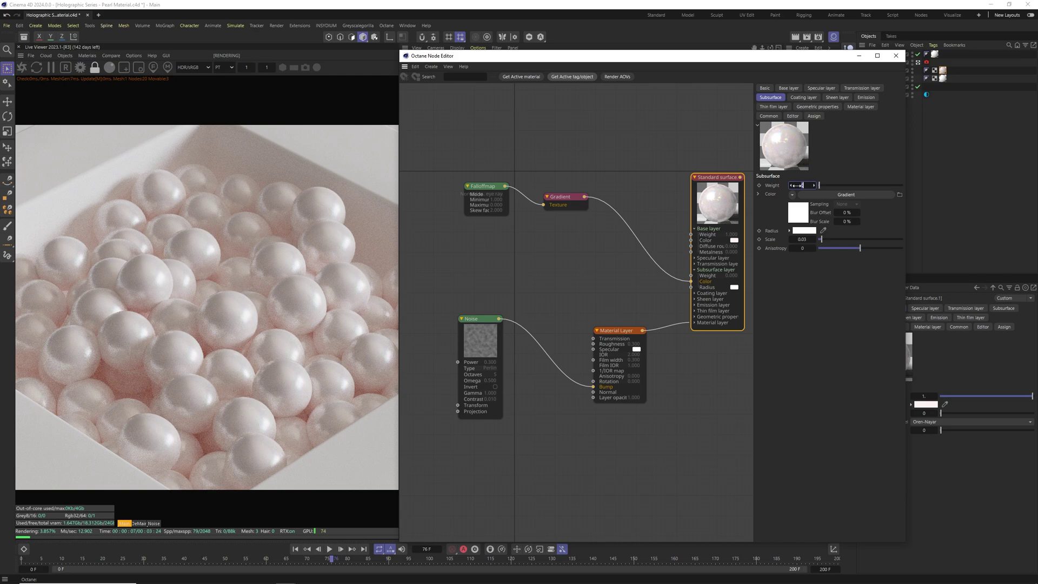
# Step: Restore subsurface weight to 0.4 and try a Material Layer IOR of 8
pyautogui.moveTo(800, 185); pyautogui.dragTo(833, 185)
pyautogui.click(861, 88)
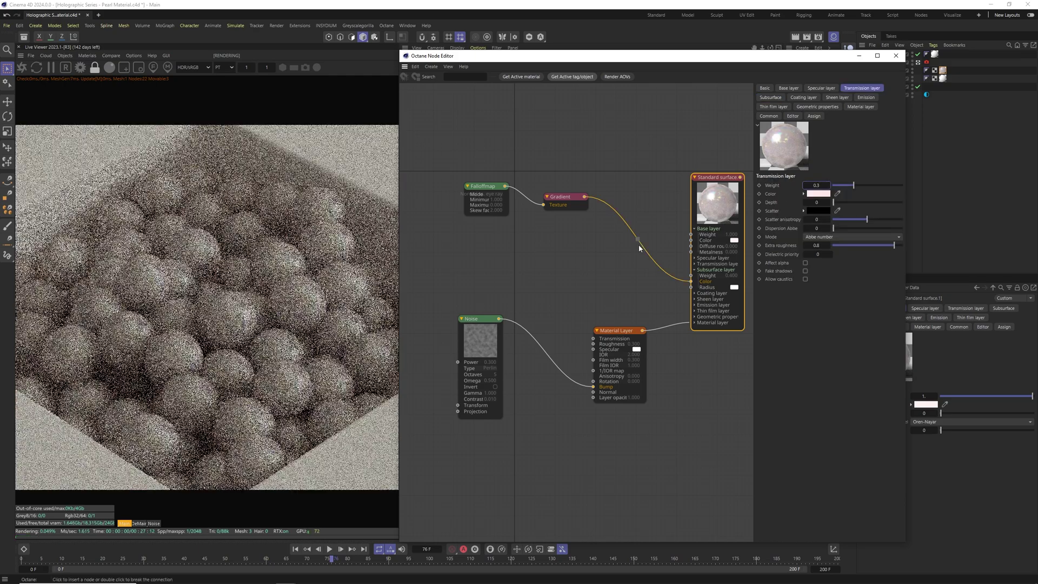
pyautogui.click(623, 338)
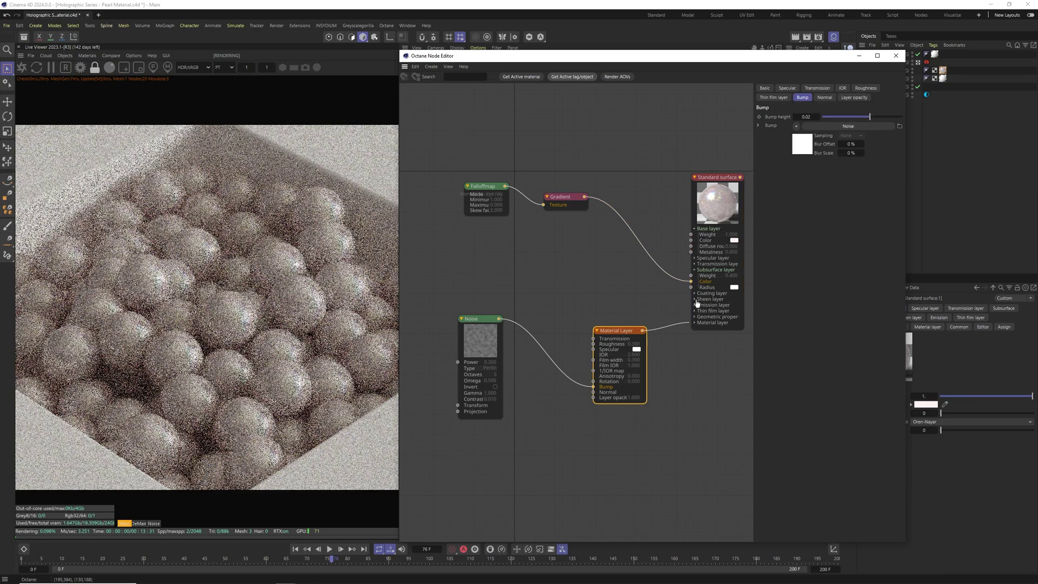
pyautogui.click(843, 87)
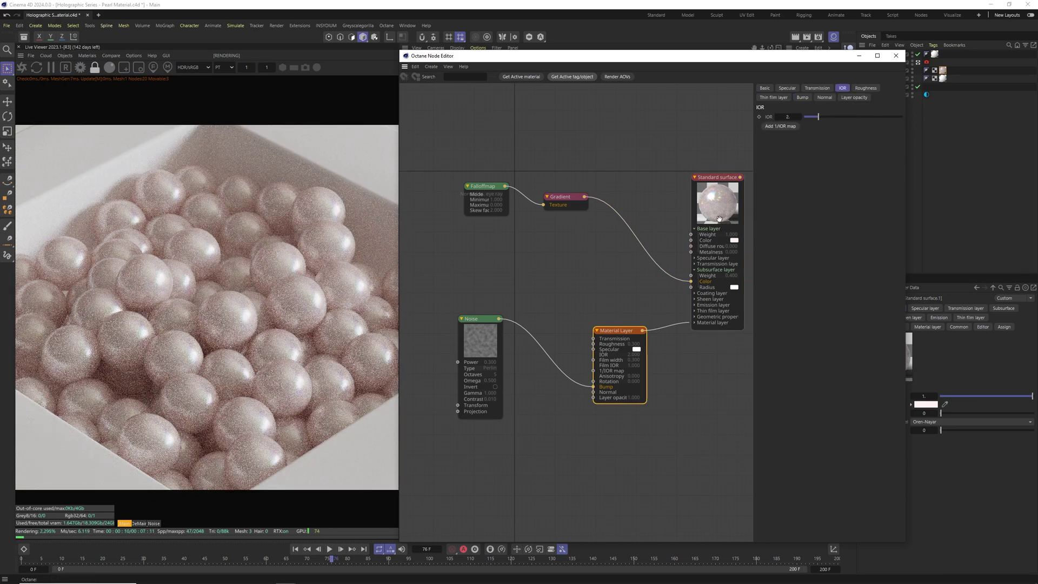
pyautogui.click(786, 116)
pyautogui.write('8')
pyautogui.press('Return')
# Step: Change the Material Layer's IOR back to 2
pyautogui.click(786, 116)
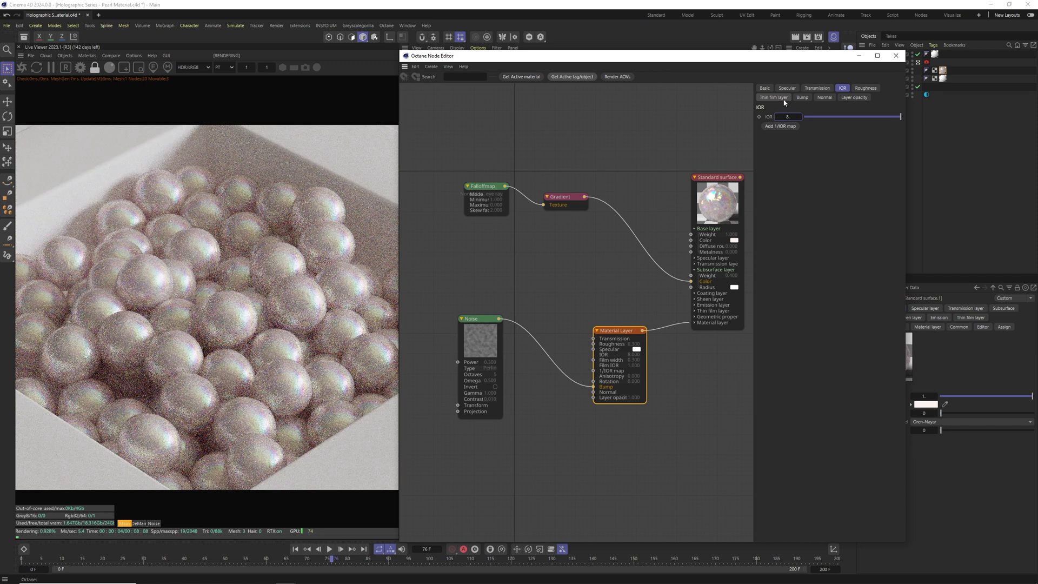
pyautogui.click(787, 116)
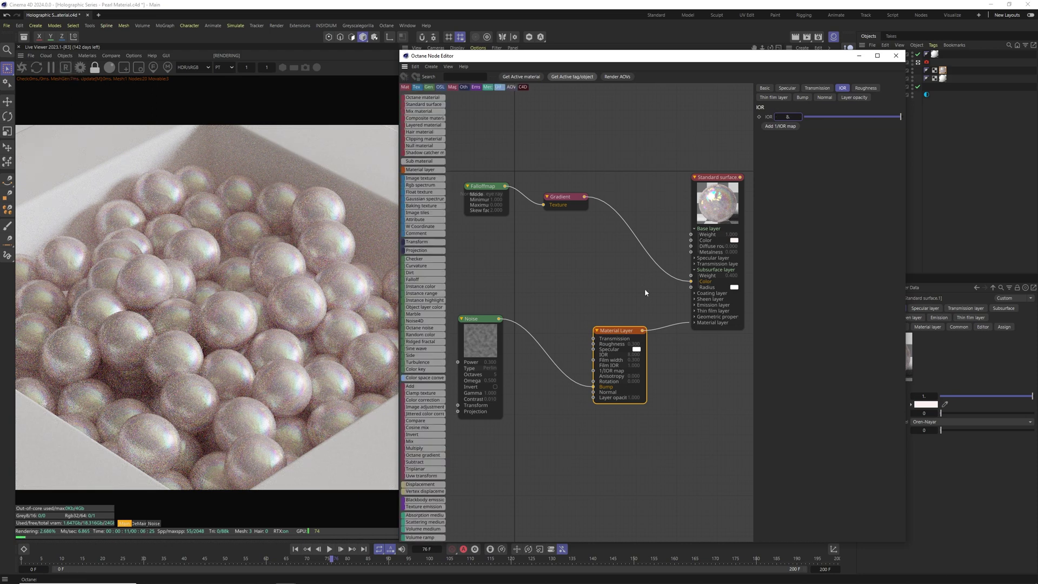
pyautogui.write('2')
pyautogui.press('Return')
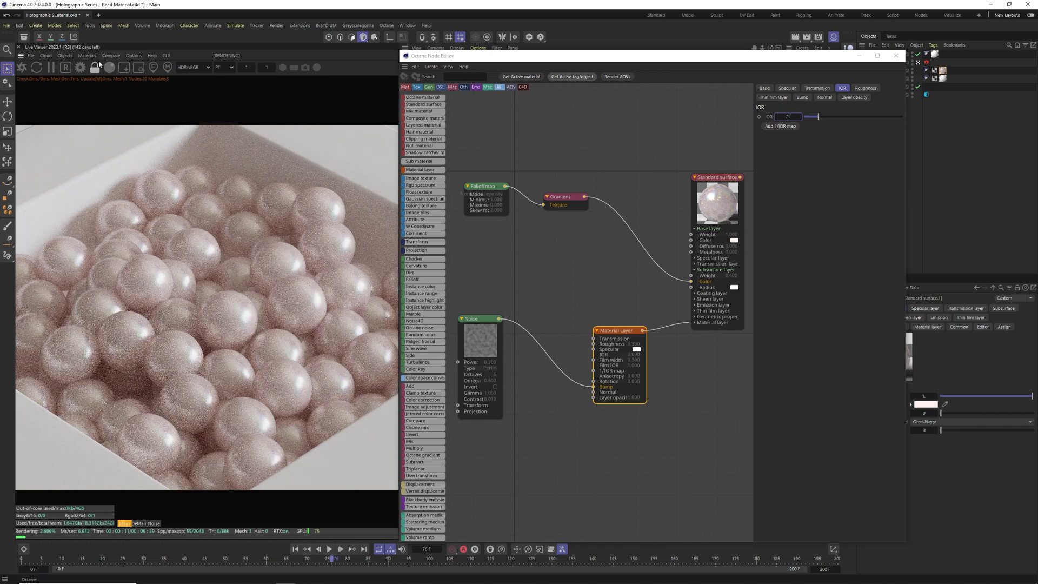
pyautogui.click(80, 67)
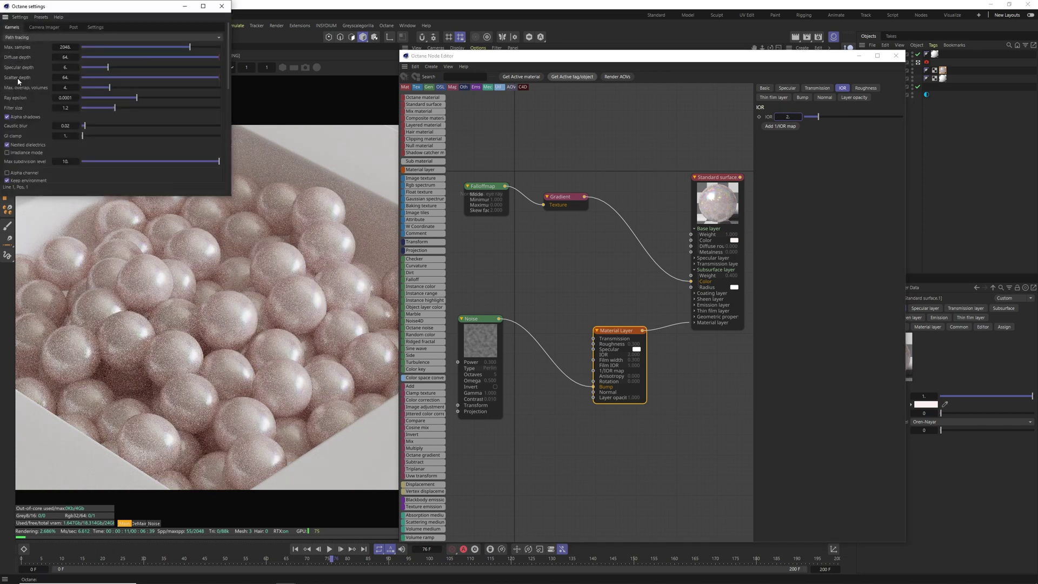
pyautogui.moveTo(54, 14); pyautogui.dragTo(501, 103)
pyautogui.click(476, 126)
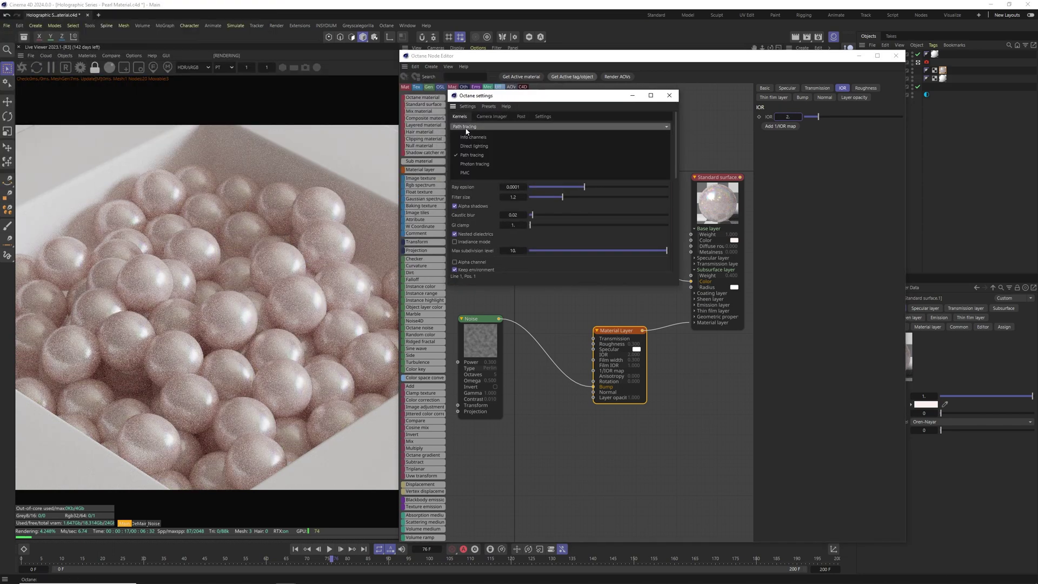
pyautogui.click(472, 154)
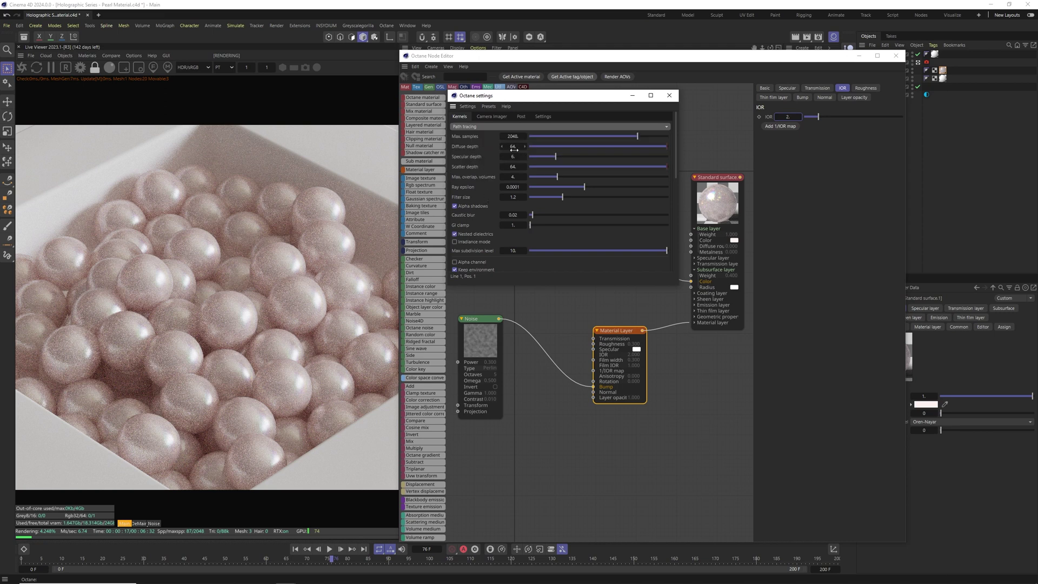
pyautogui.doubleClick(514, 167)
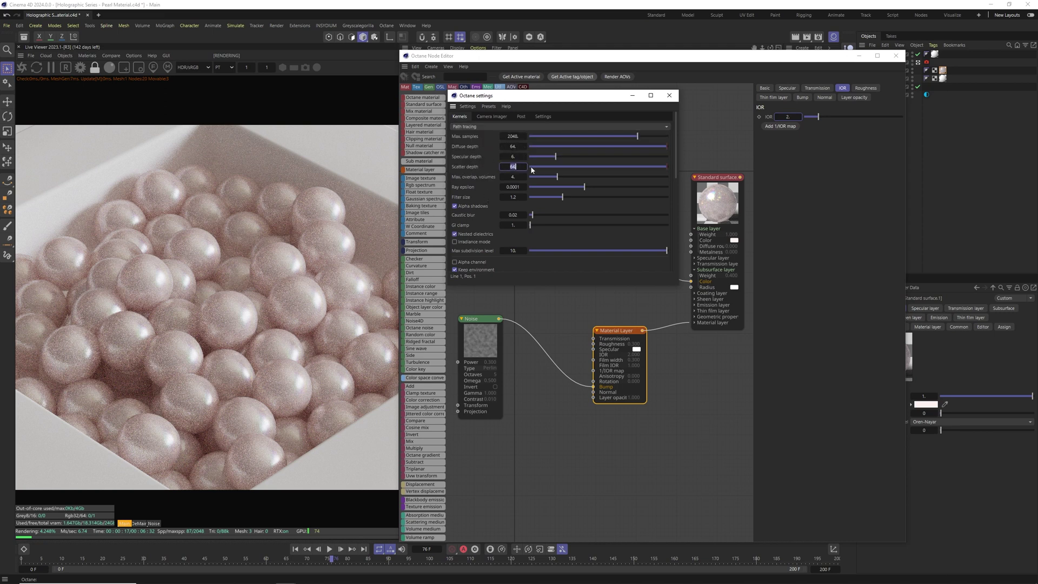
pyautogui.write('32')
pyautogui.press('Return')
pyautogui.moveTo(516, 145); pyautogui.dragTo(518, 146)
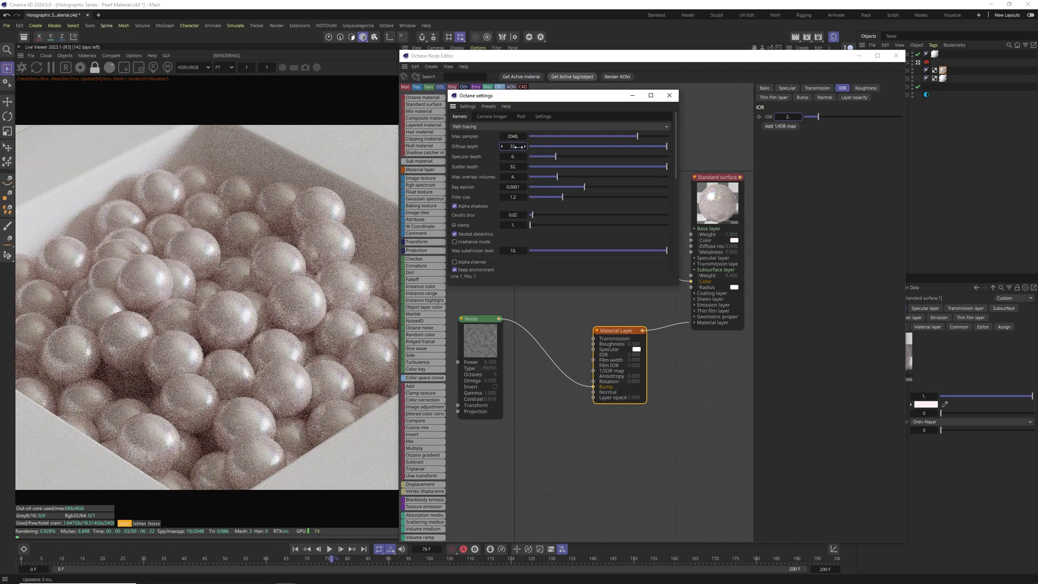
pyautogui.doubleClick(518, 147)
pyautogui.write('8')
pyautogui.press('Tab')
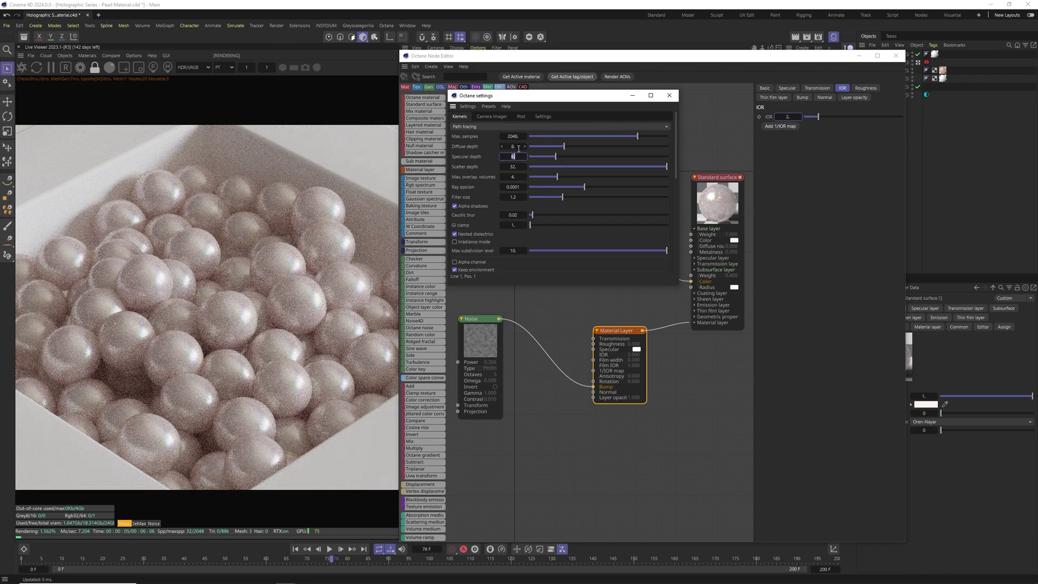
pyautogui.press('Tab')
pyautogui.write('8')
pyautogui.press('Return')
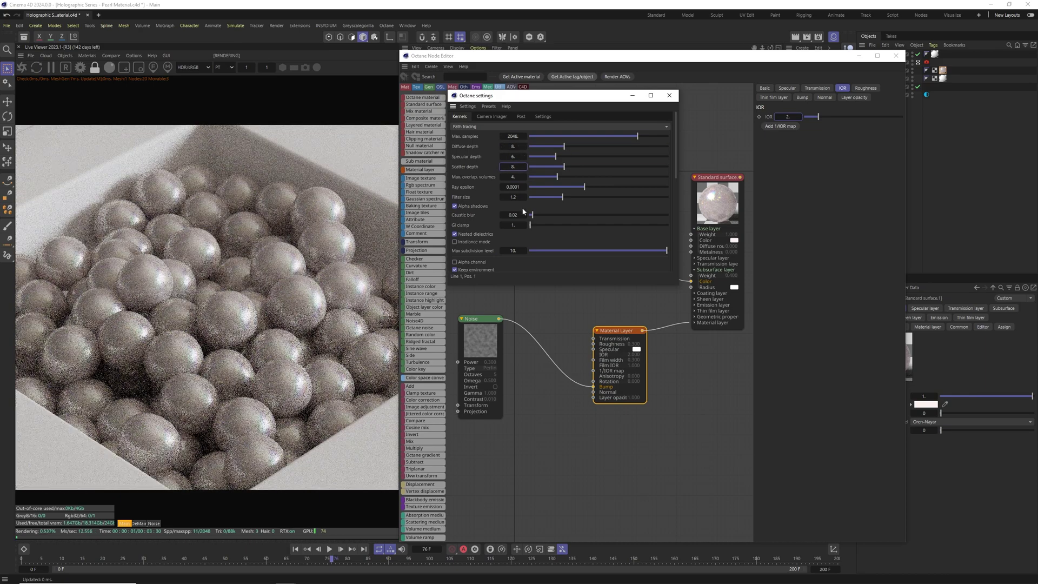
pyautogui.click(518, 147)
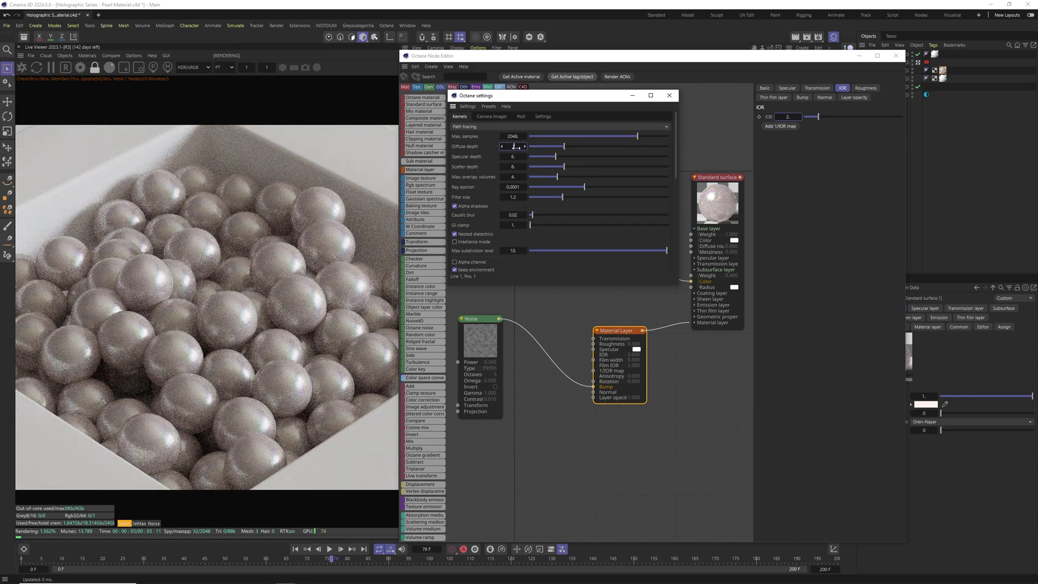
pyautogui.write('16')
pyautogui.press('Tab')
pyautogui.doubleClick(515, 167)
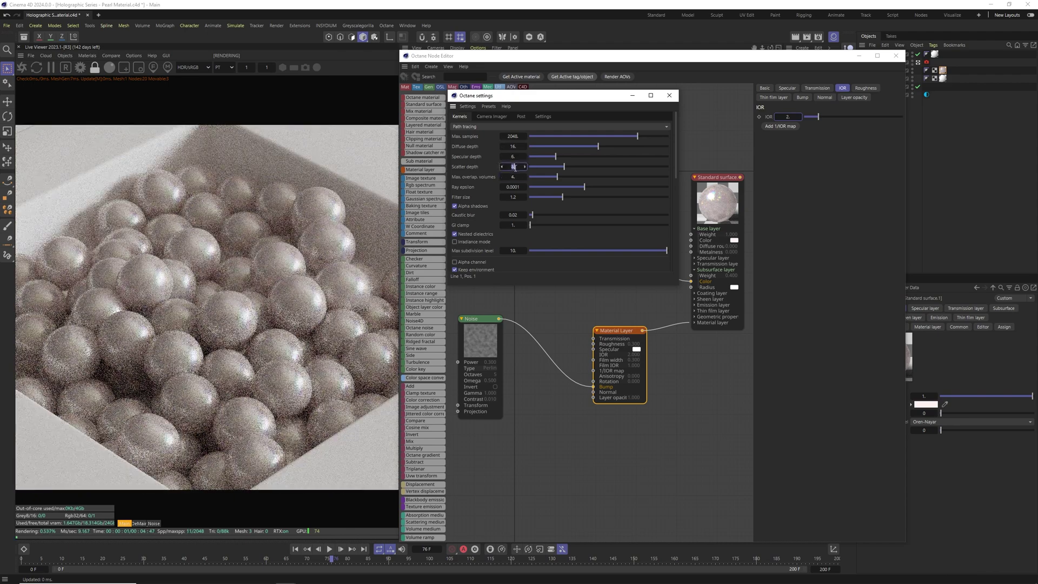
pyautogui.write('16')
pyautogui.press('Return')
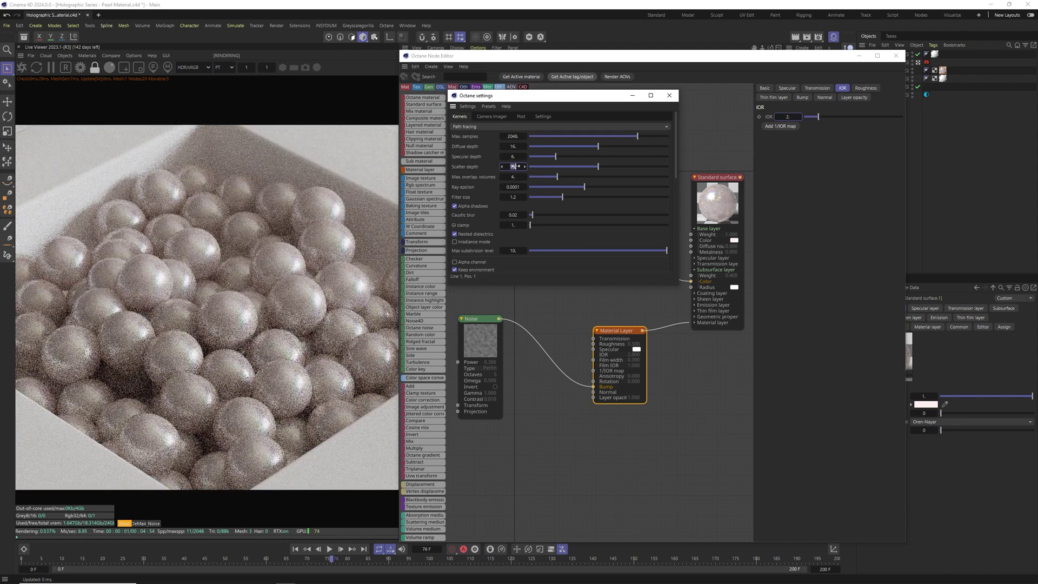
pyautogui.write('64')
pyautogui.press('Return')
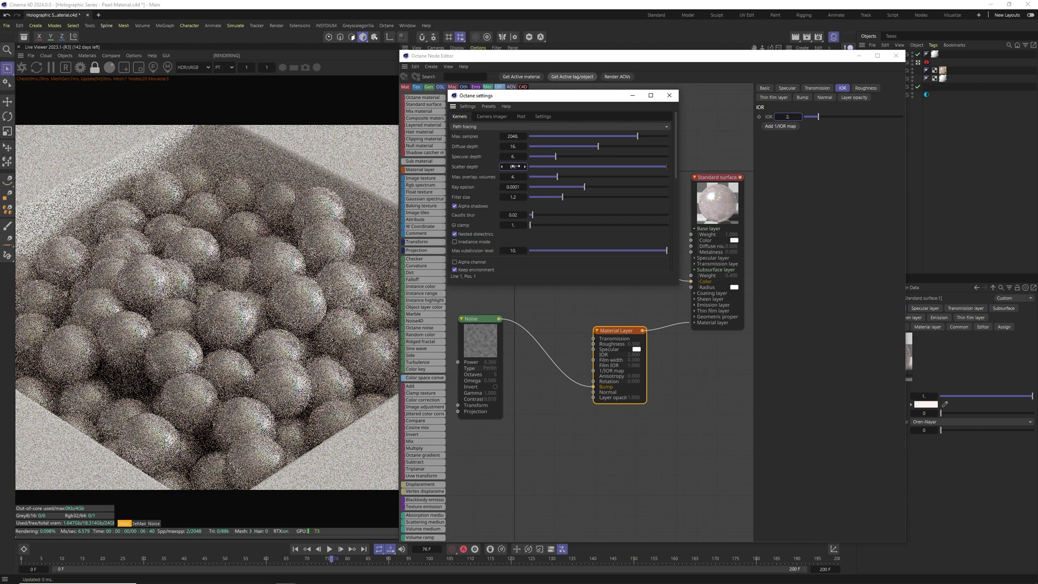
pyautogui.doubleClick(505, 145)
pyautogui.write('64')
pyautogui.press('Return')
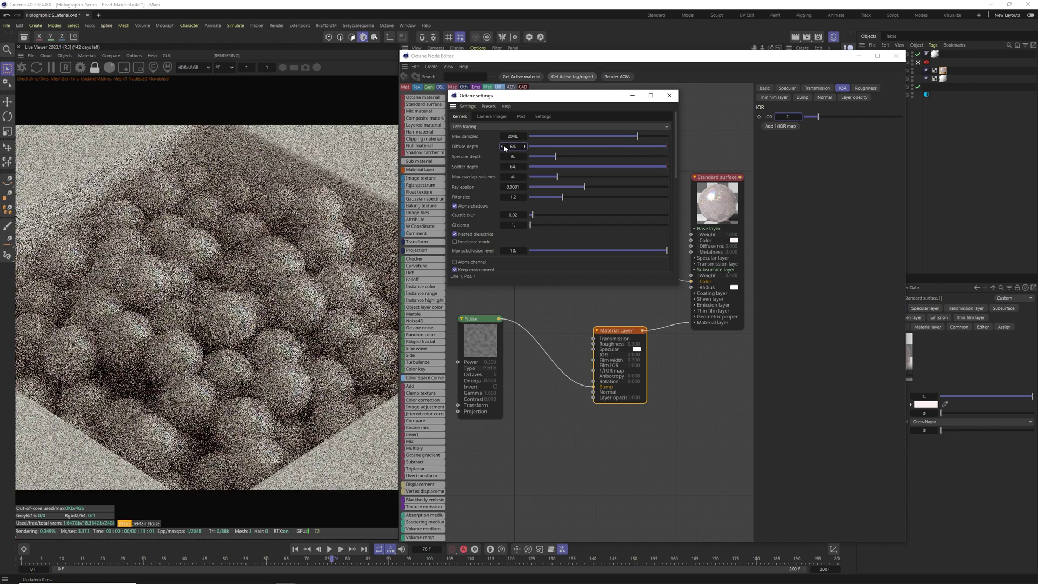
pyautogui.click(669, 95)
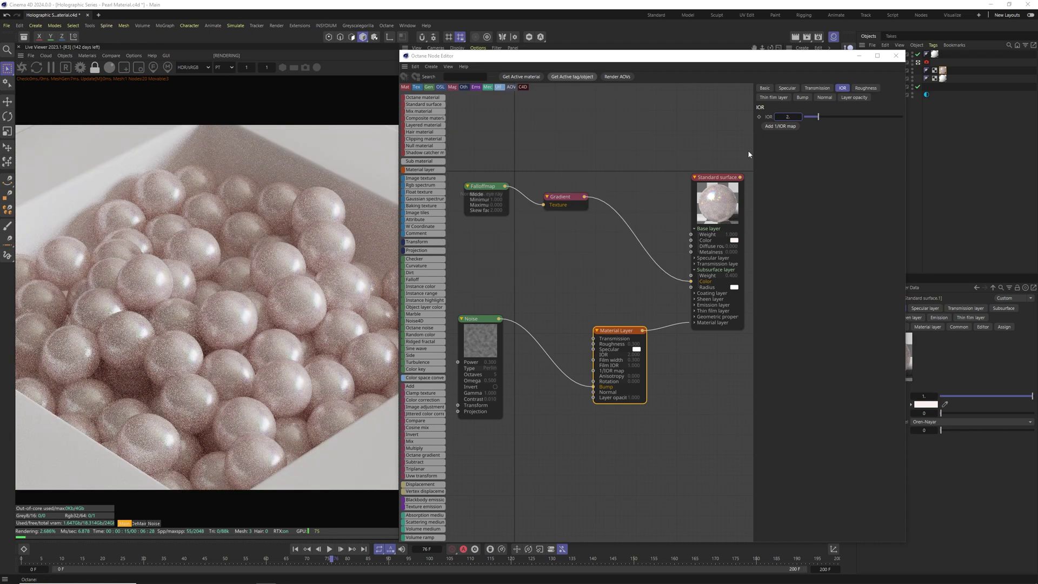